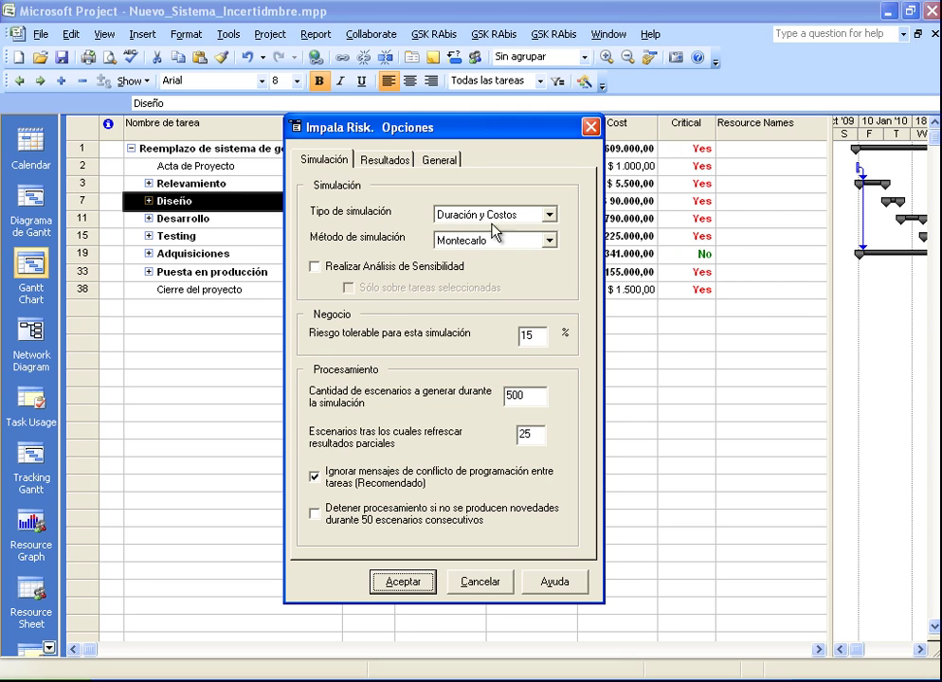
Choose Duración y Costos as the simulation type and Montecarlo as the simulation method
left_click(515, 218)
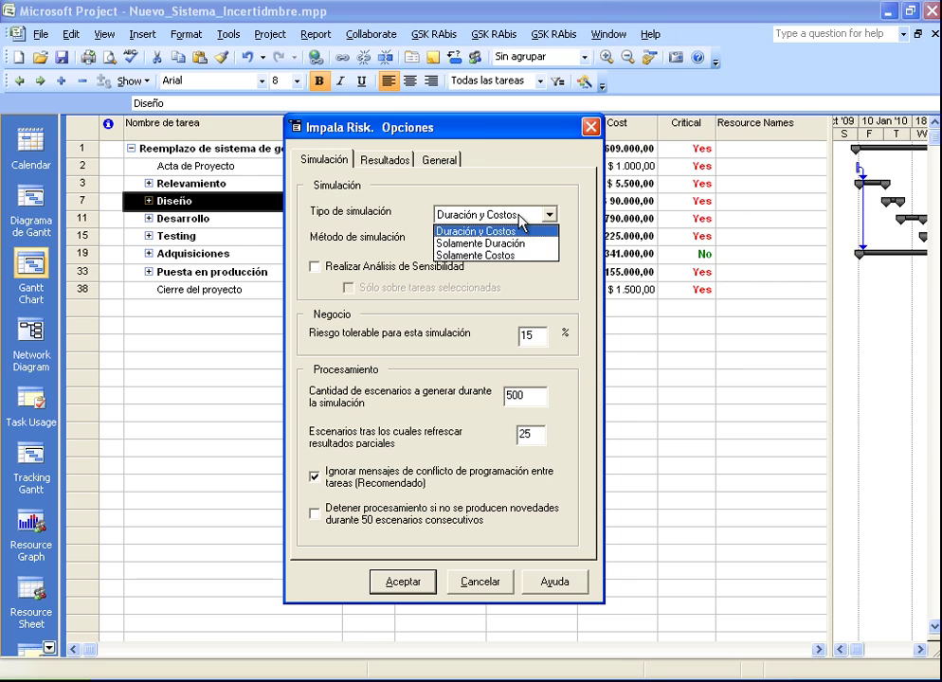
left_click(519, 221)
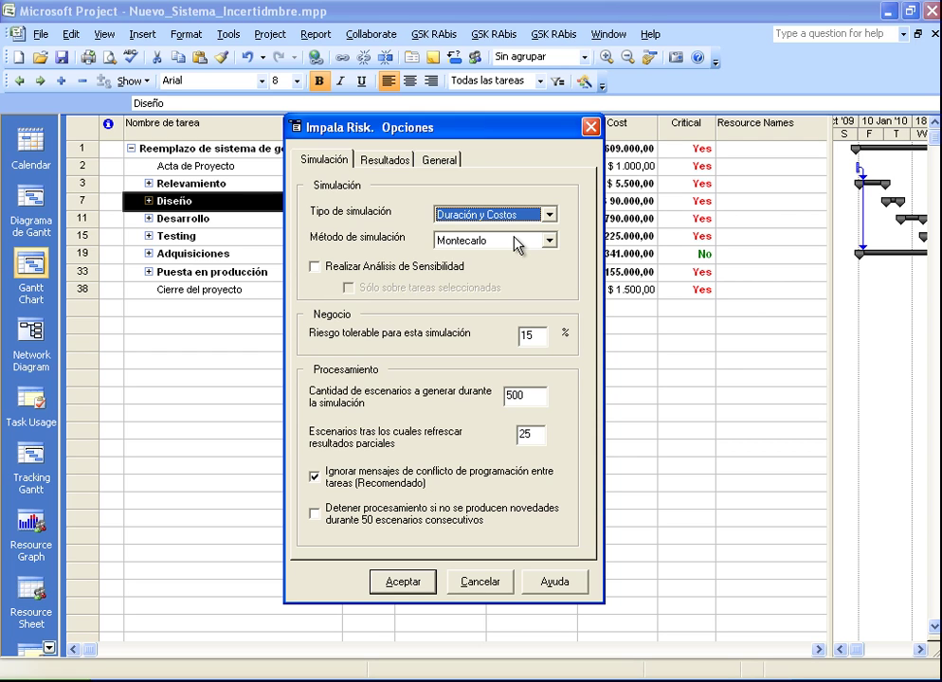
left_click(517, 242)
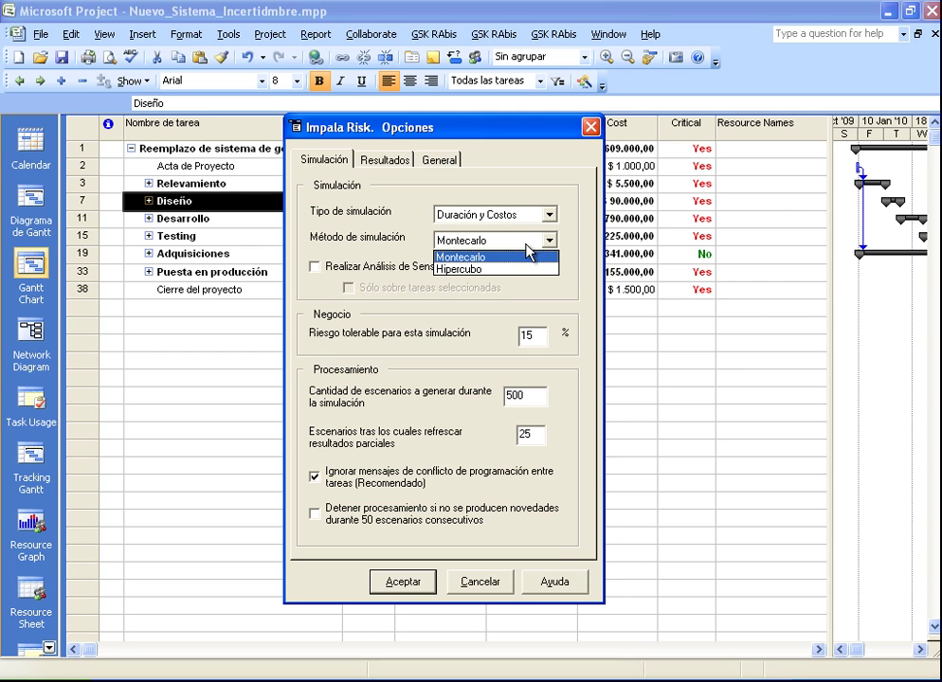
left_click(527, 256)
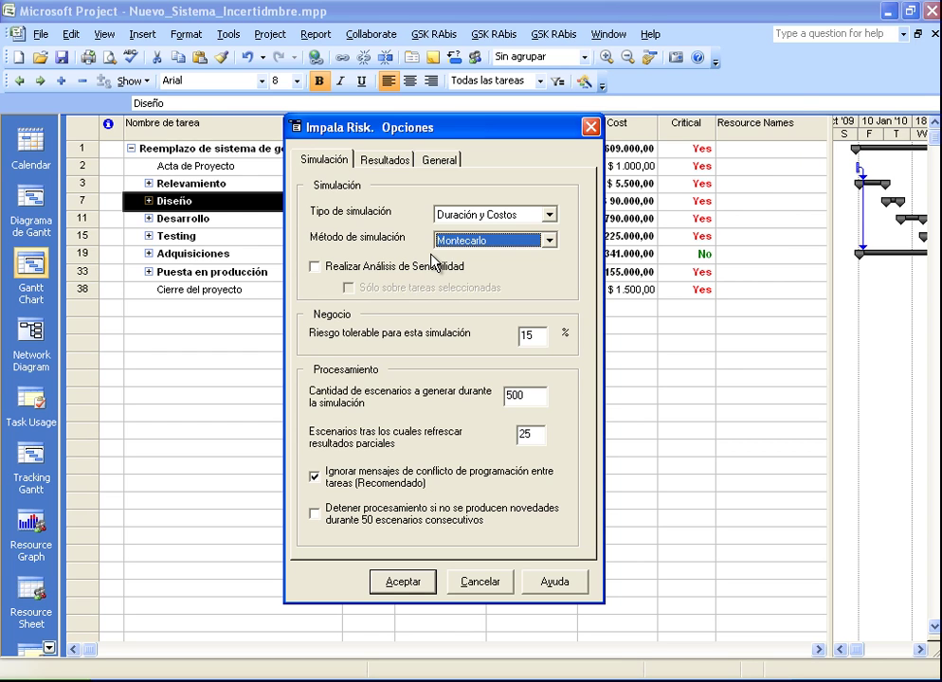
Check the tolerable risk, number of scenarios and partial-results refresh interval in the simulation options
key("Tab")
key("Tab")
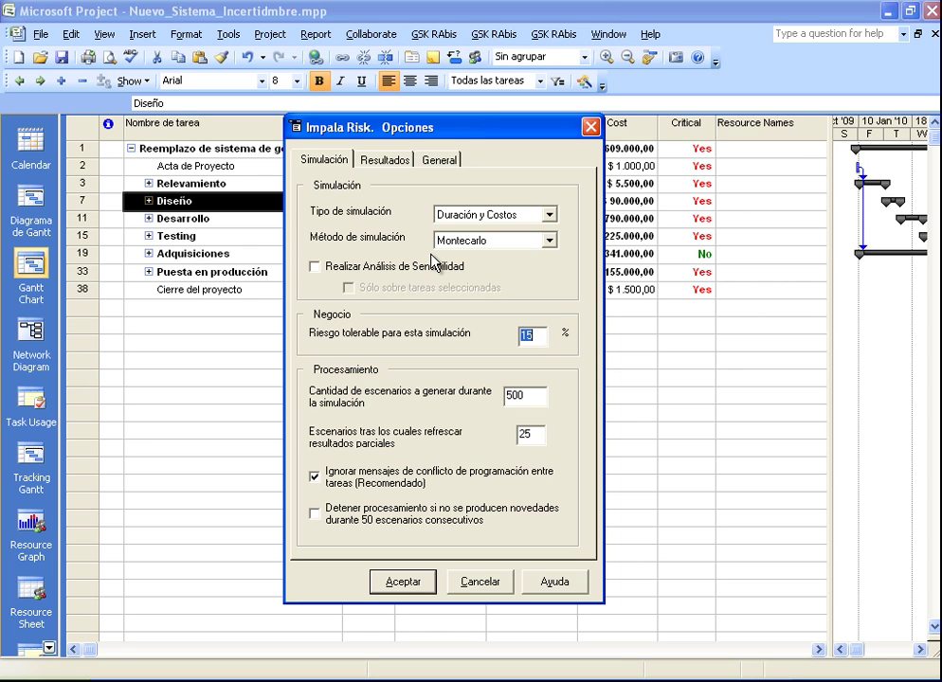
left_click(539, 394)
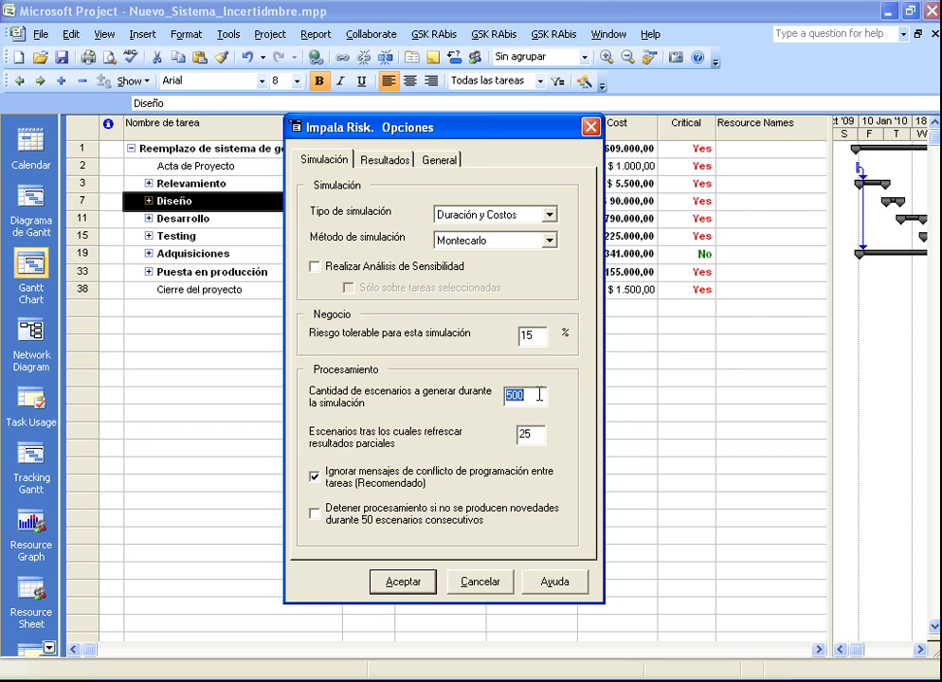
double_click(527, 435)
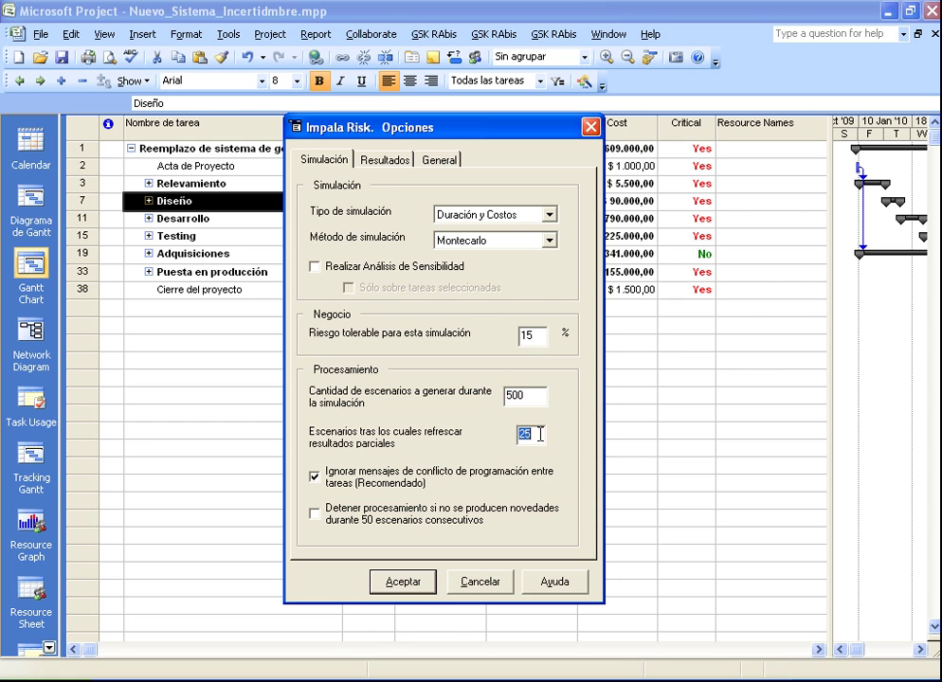
In the results options, round project costs to multiples of 10000 and collect detailed information for all project tasks
left_click(379, 160)
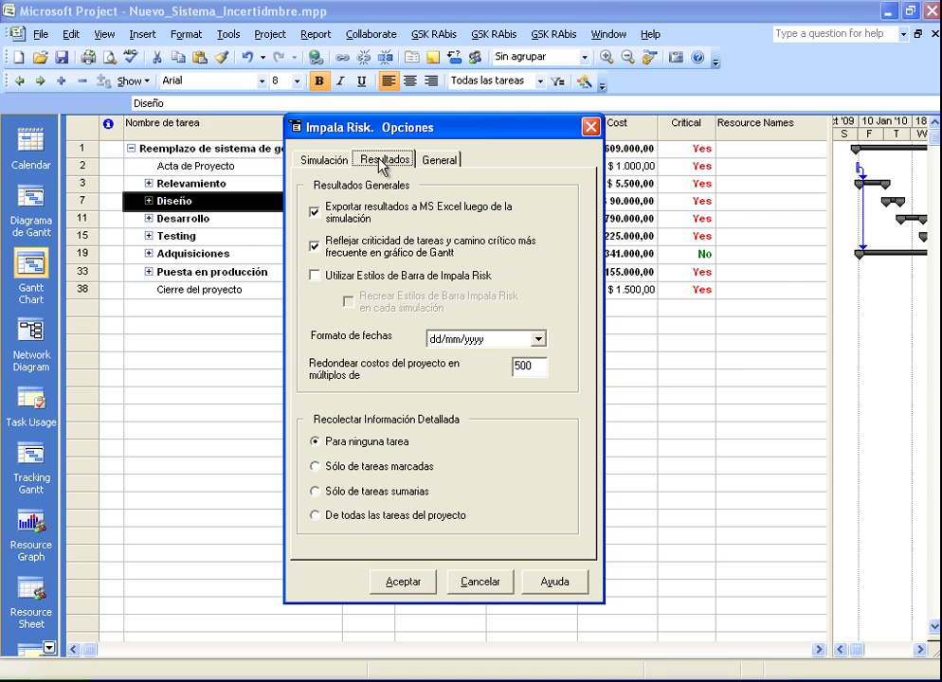
double_click(537, 368)
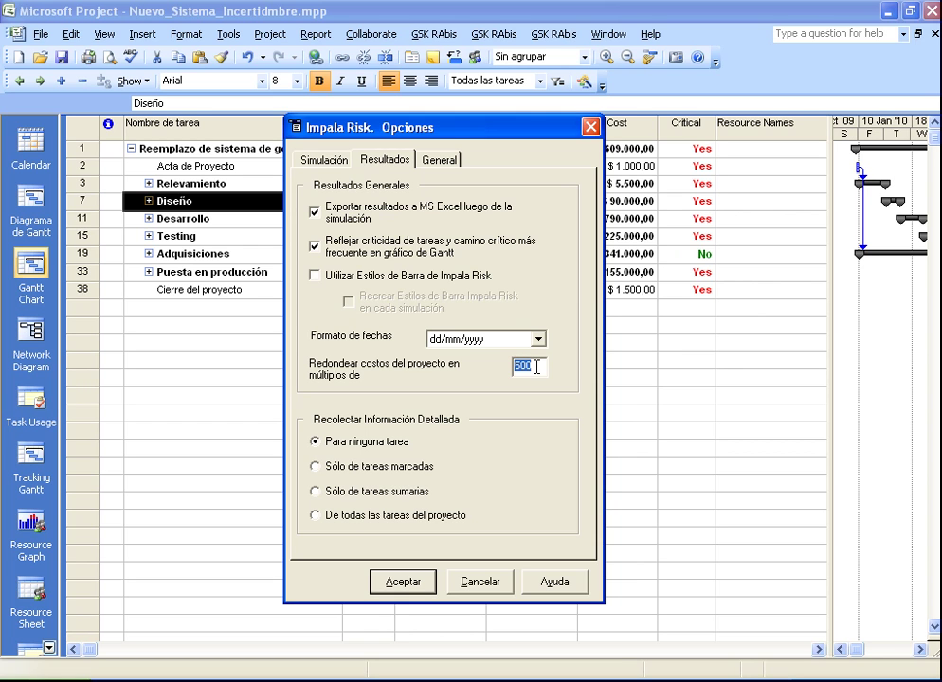
left_click_drag(522, 131, 458, 160)
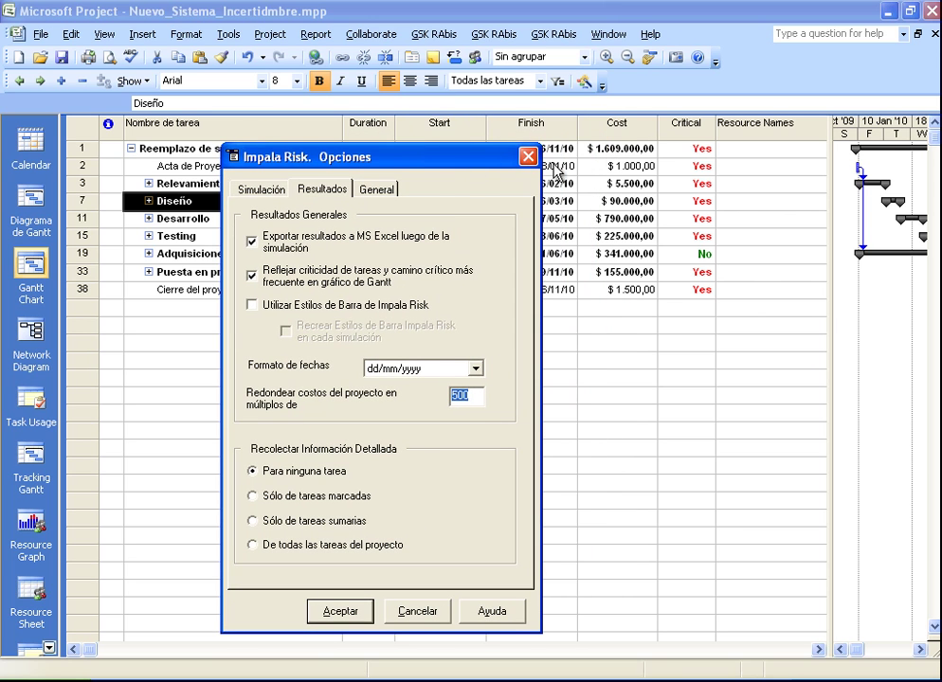
left_click_drag(448, 163, 495, 145)
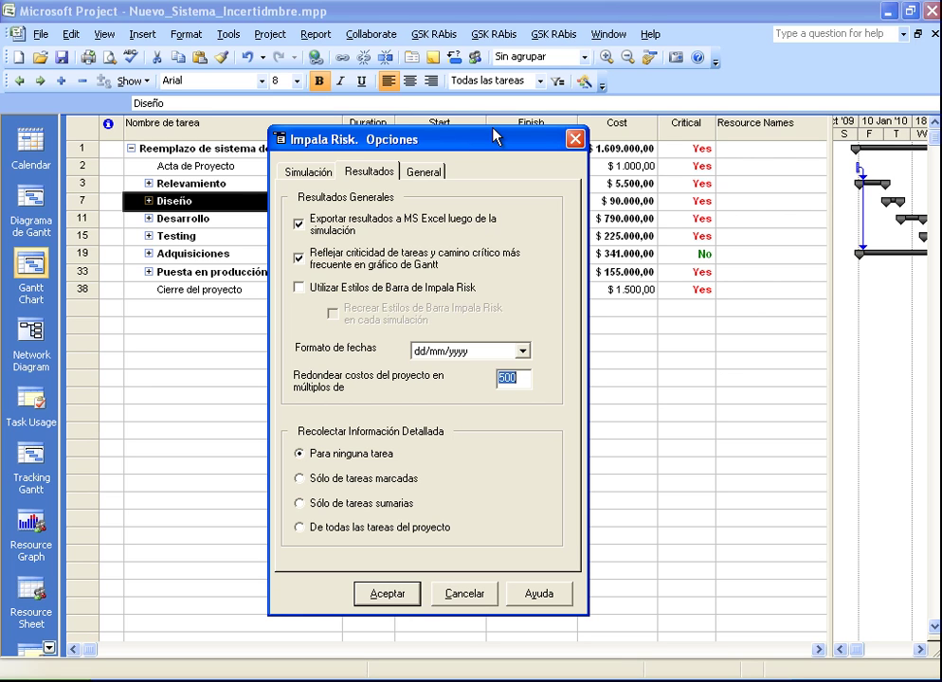
type("10000")
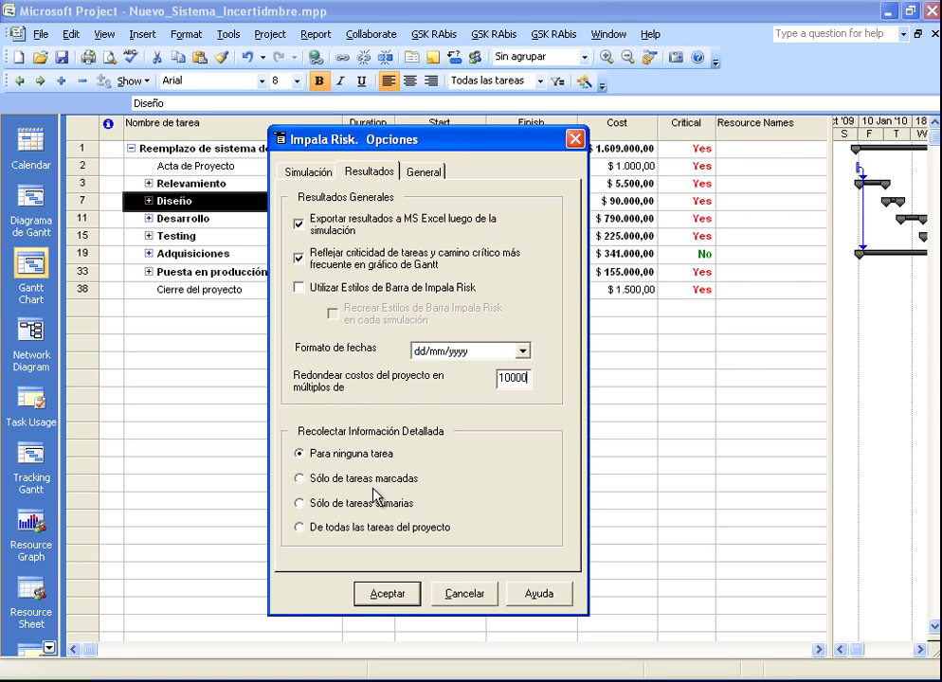
left_click(369, 528)
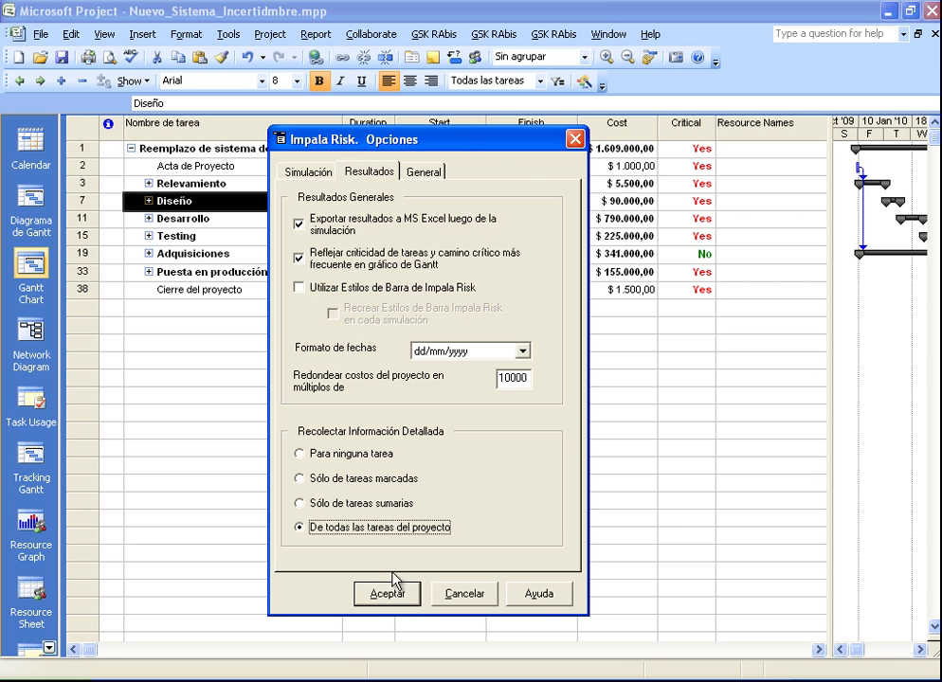
Accept the options, then run the risk simulation through to its full results report in Excel
left_click_drag(484, 150, 499, 252)
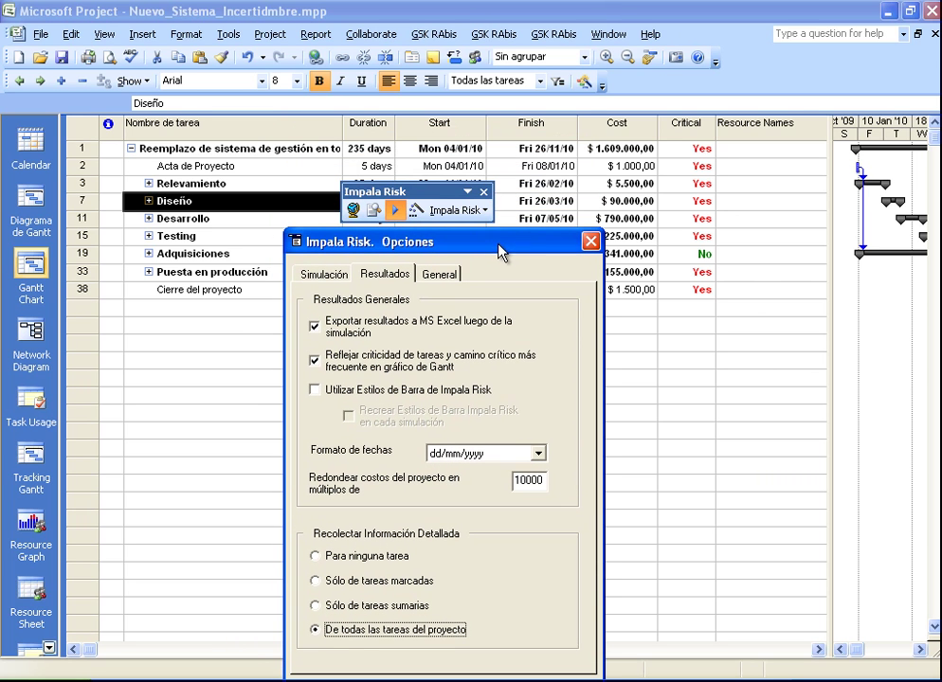
left_click(394, 212)
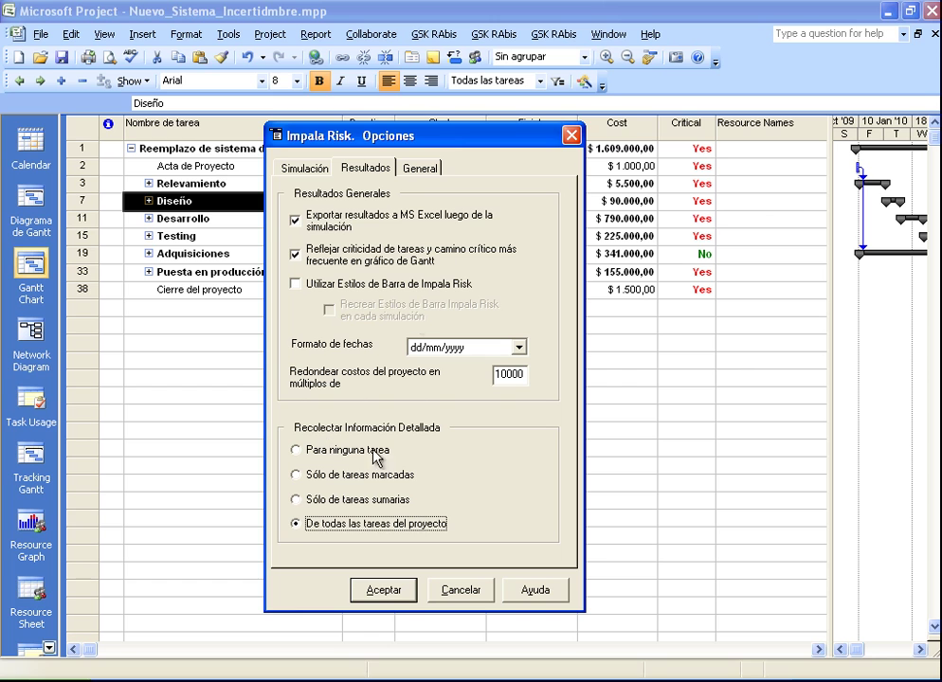
left_click(383, 594)
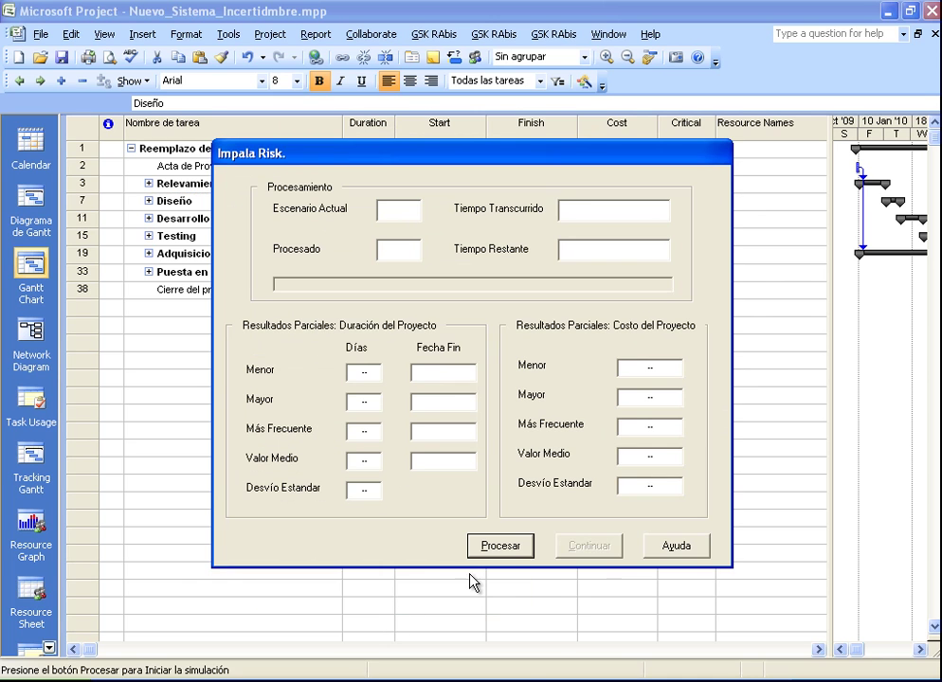
left_click(502, 546)
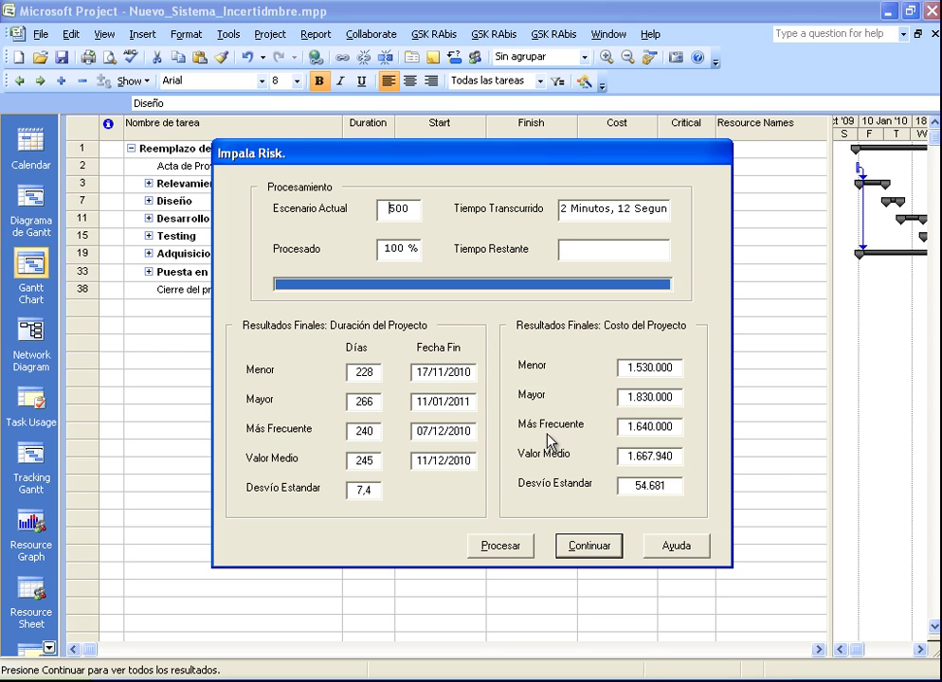
left_click(582, 553)
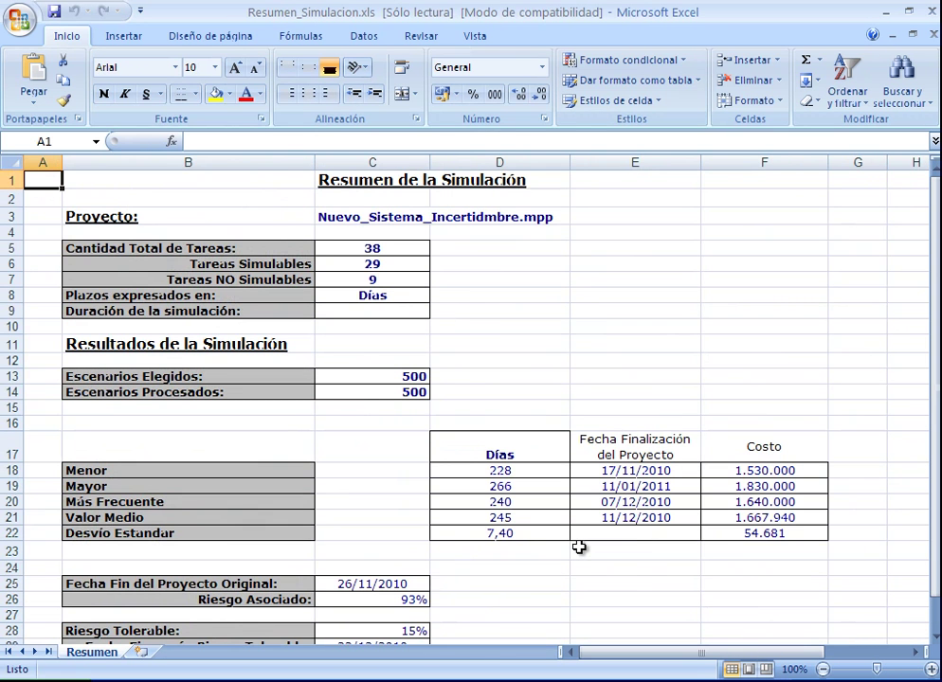
Examine the total, simulable and non-simulable task counts and the time unit in the simulation summary
left_click(353, 250)
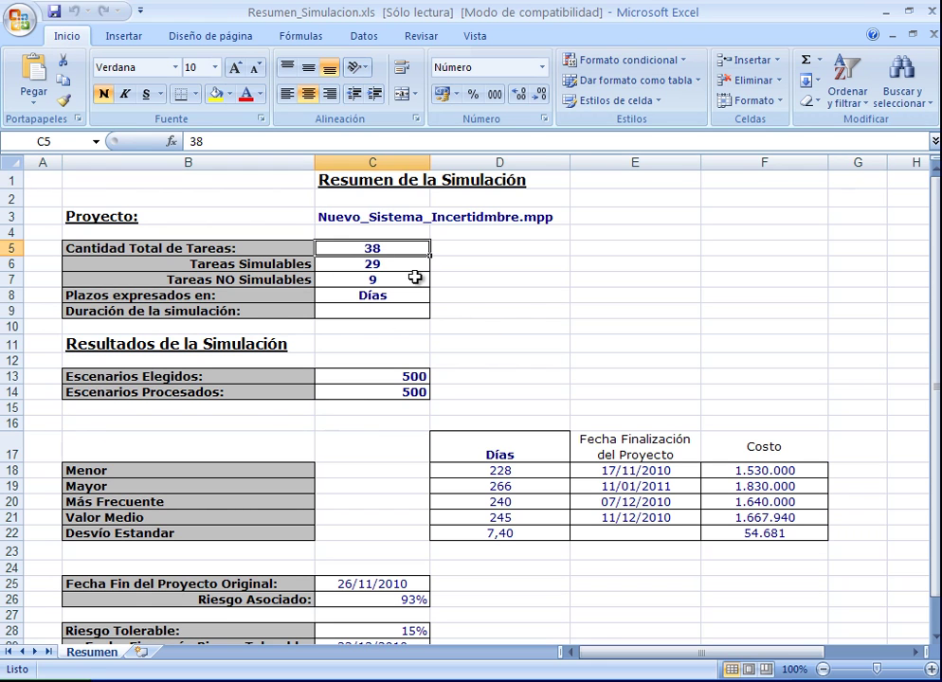
key("Down")
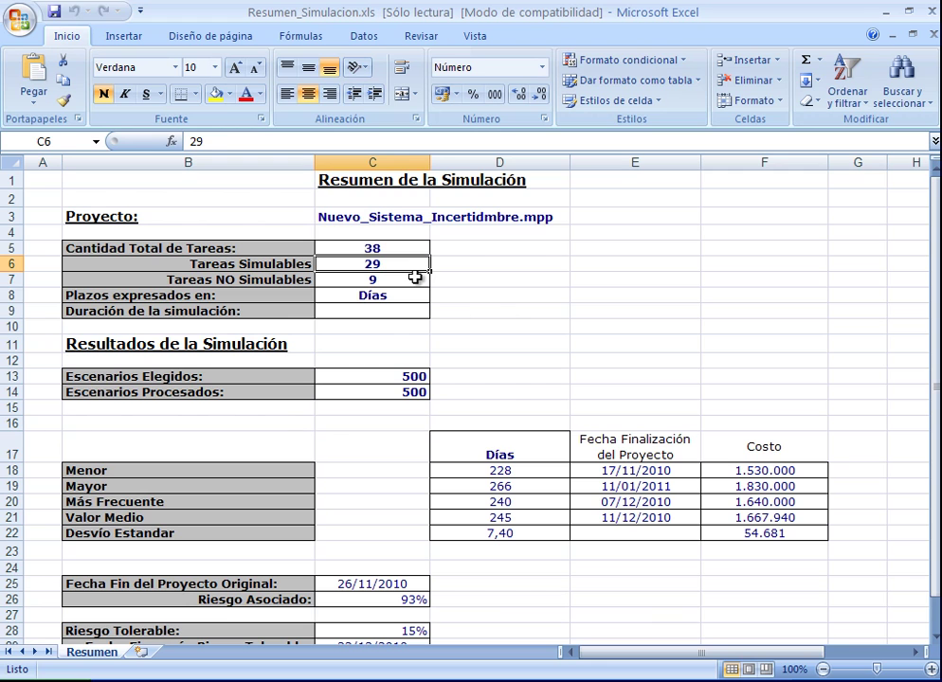
key("Down")
key("Up")
key("Down")
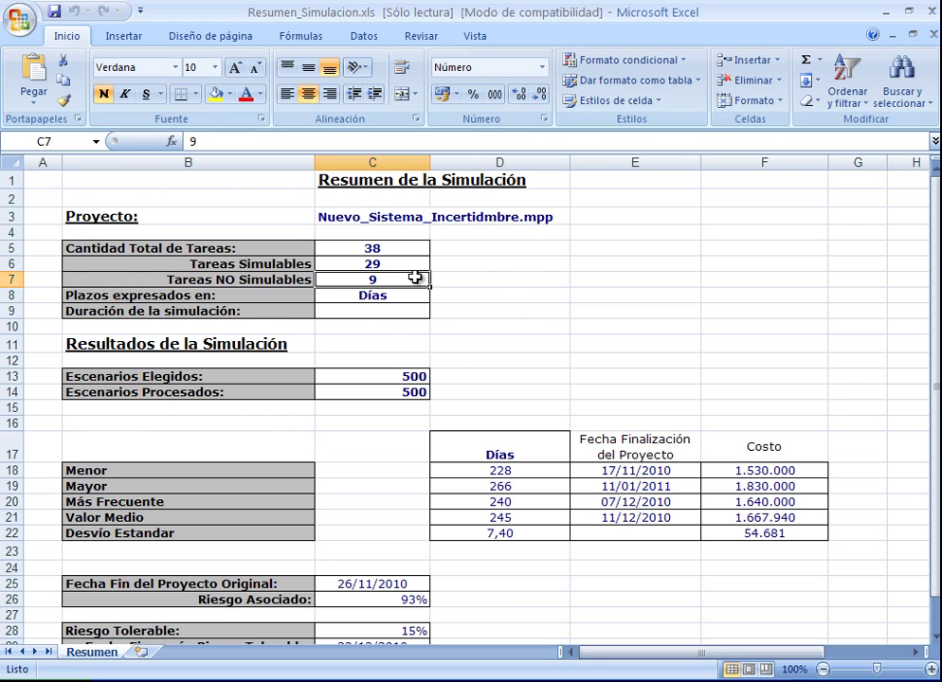
key("Down")
key("Down")
key("Down")
key("Down")
key("Down")
key("Down")
key("Down")
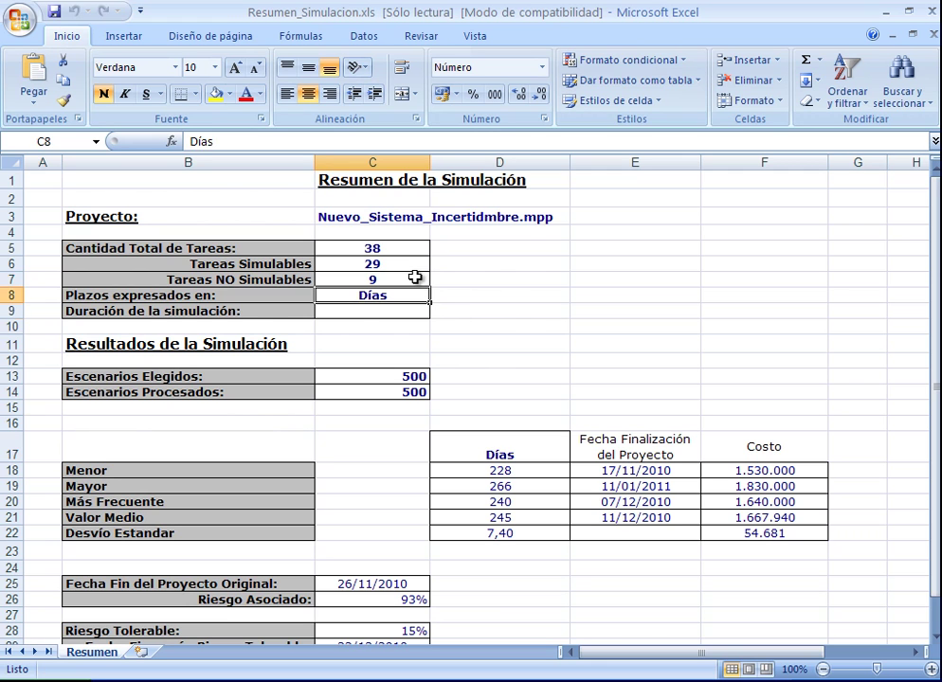
Examine the results table of days, project end dates and costs in the simulation summary
key("Up")
key("Down")
key("Down")
key("Down")
key("Down")
key("Down")
key("Right")
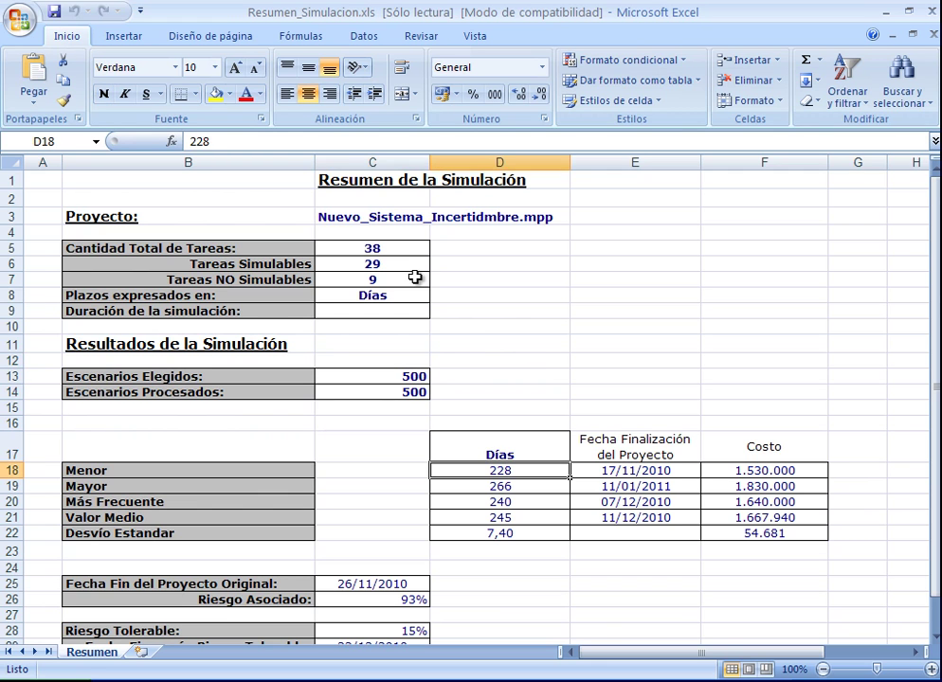
key("Up")
key("ctrl+shift+Down")
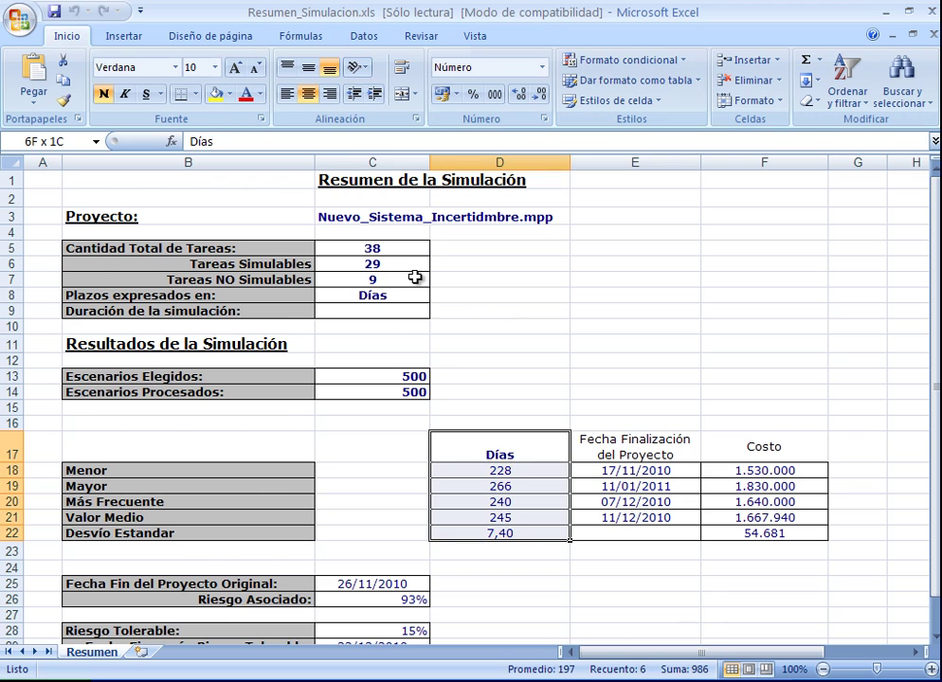
key("ctrl+shift+Right")
key("ctrl+Down")
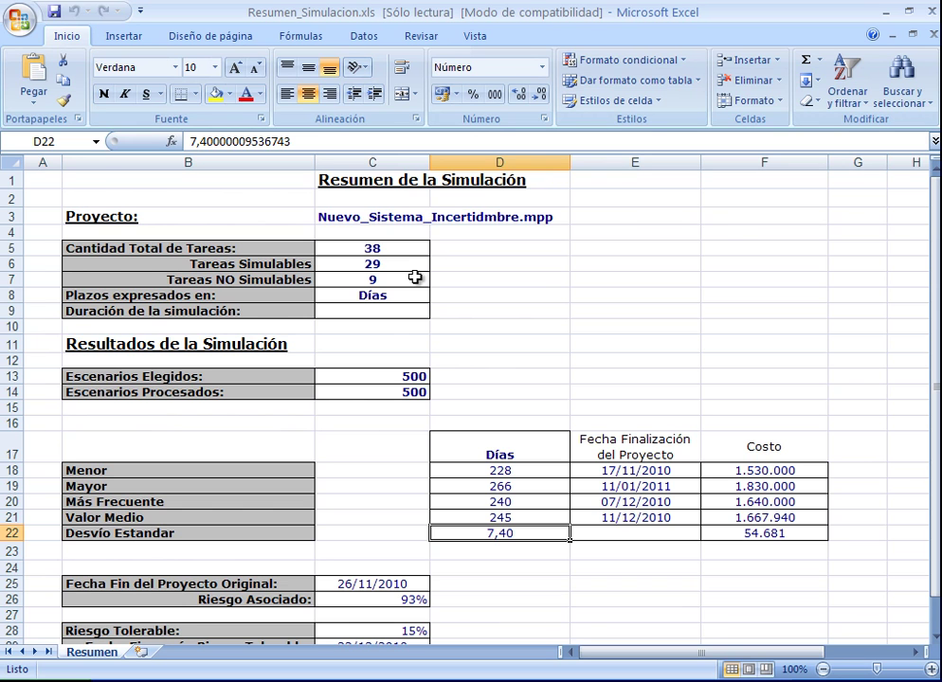
Look over the original end date and tolerable risk rows below the results table
key("Down")
key("Down")
key("Down")
key("Down")
key("Down")
key("Down")
key("Down")
key("Up")
key("Up")
key("Up")
key("Up")
key("Left")
key("Left")
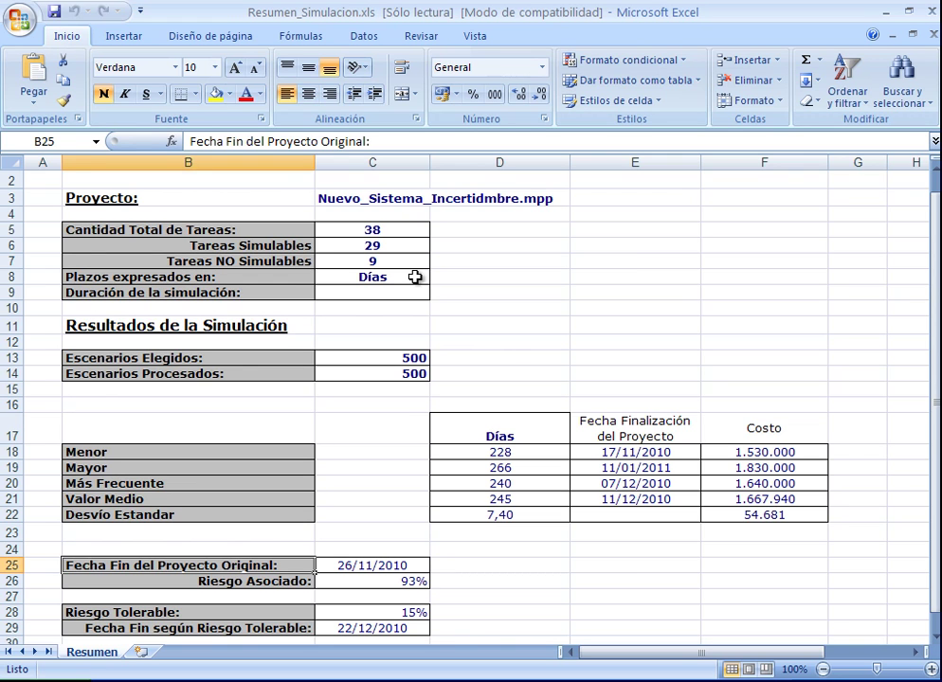
Highlight the Riesgo Asociado value in cell C26 with a light olive green fill
key("Left")
key("Right")
key("Down")
key("Right")
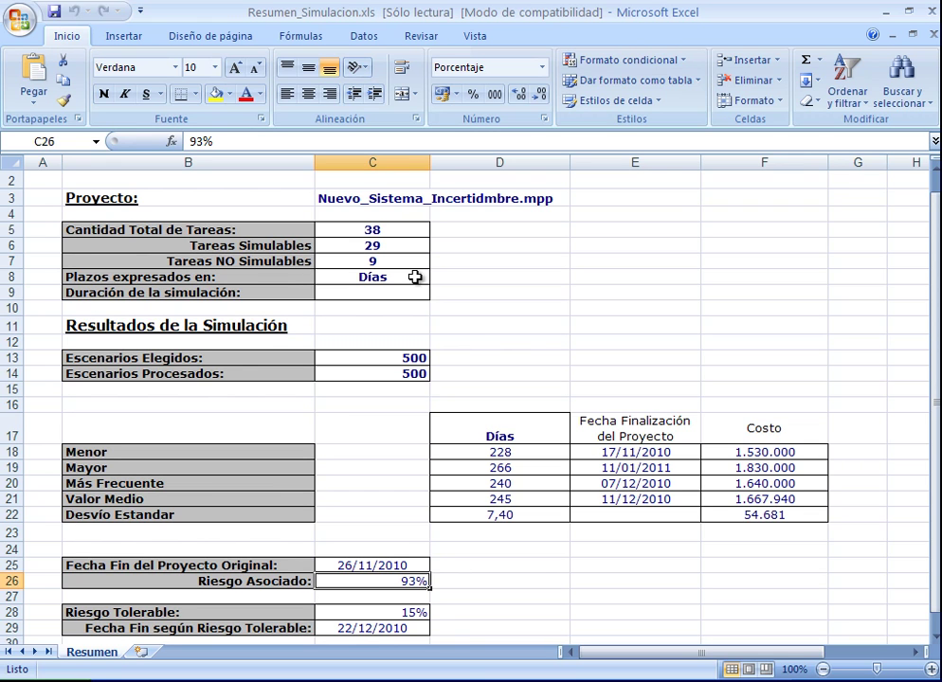
left_click(228, 95)
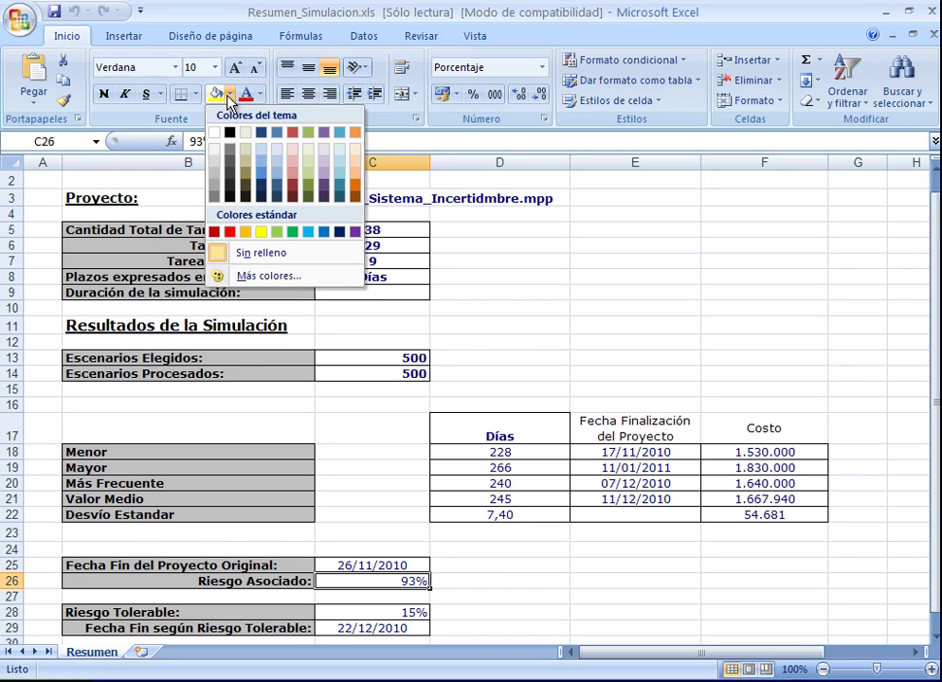
left_click(310, 162)
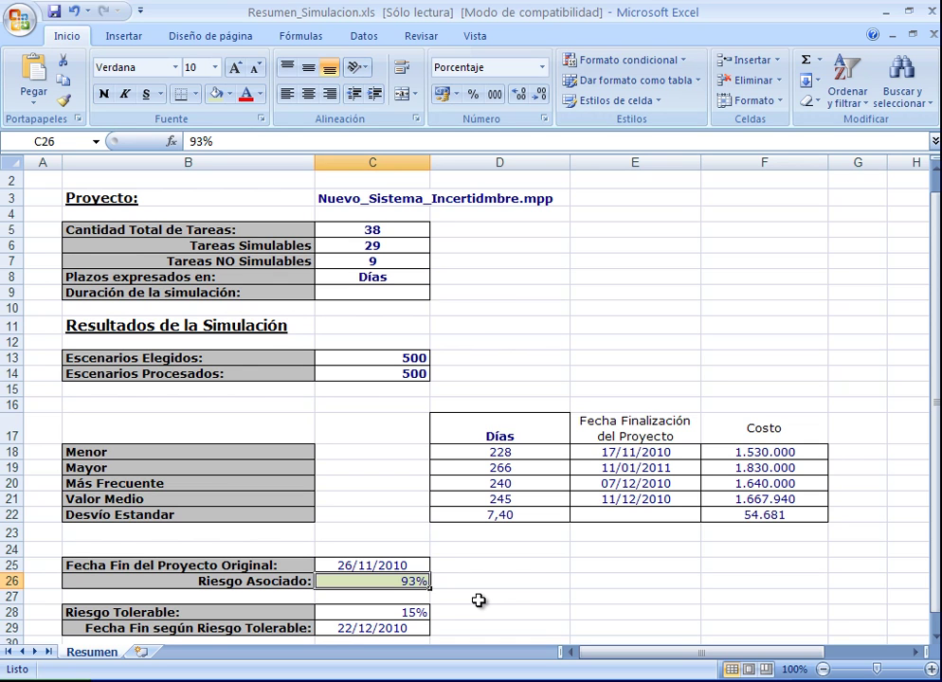
Highlight the Fecha Fin según Riesgo Tolerable date in cell C29 with the same light olive green fill
key("Up")
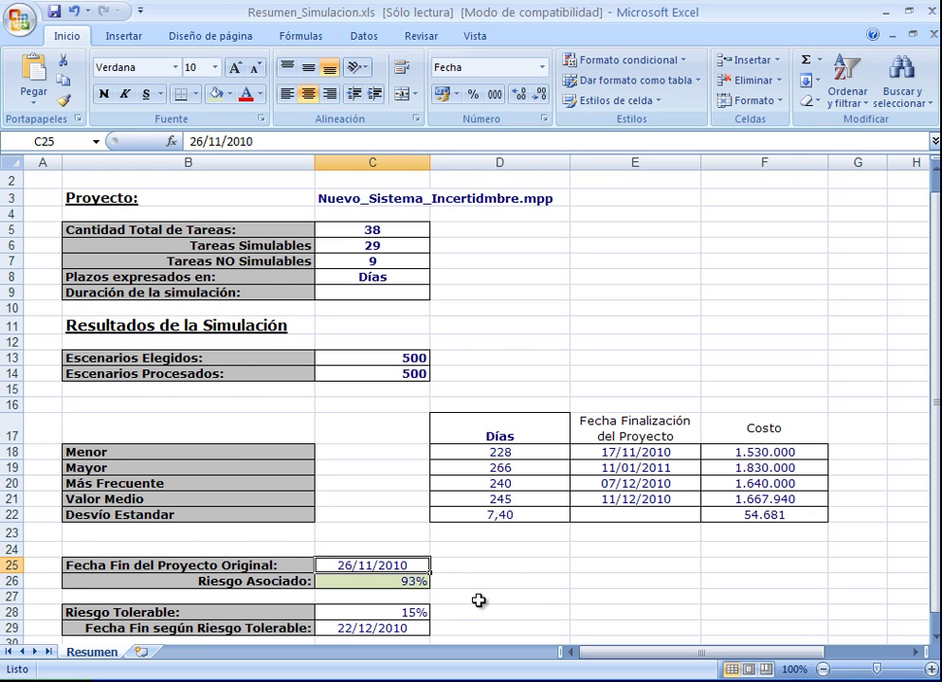
key("Down")
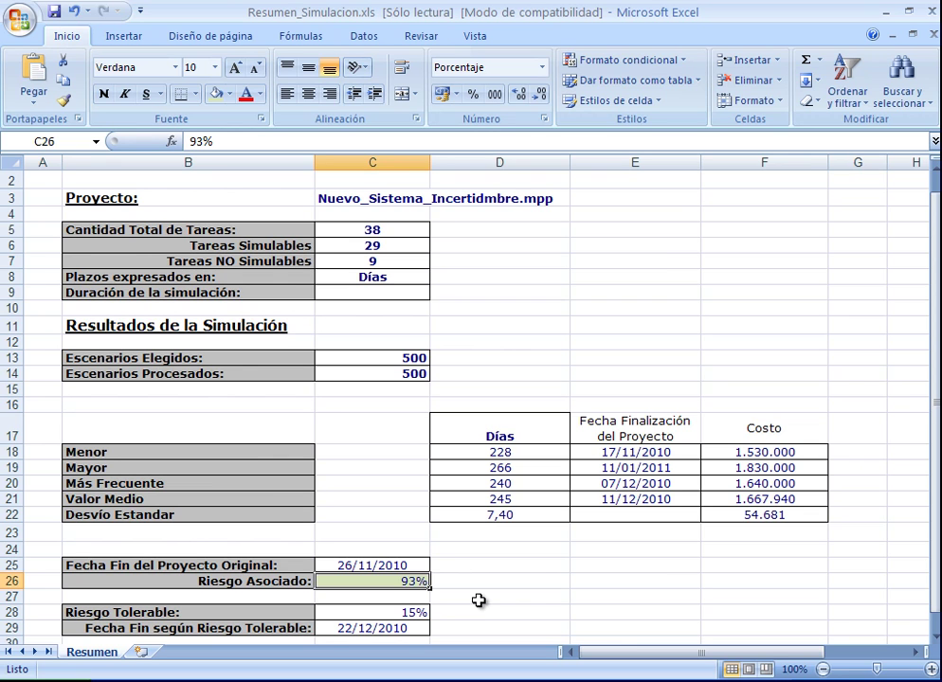
key("Up")
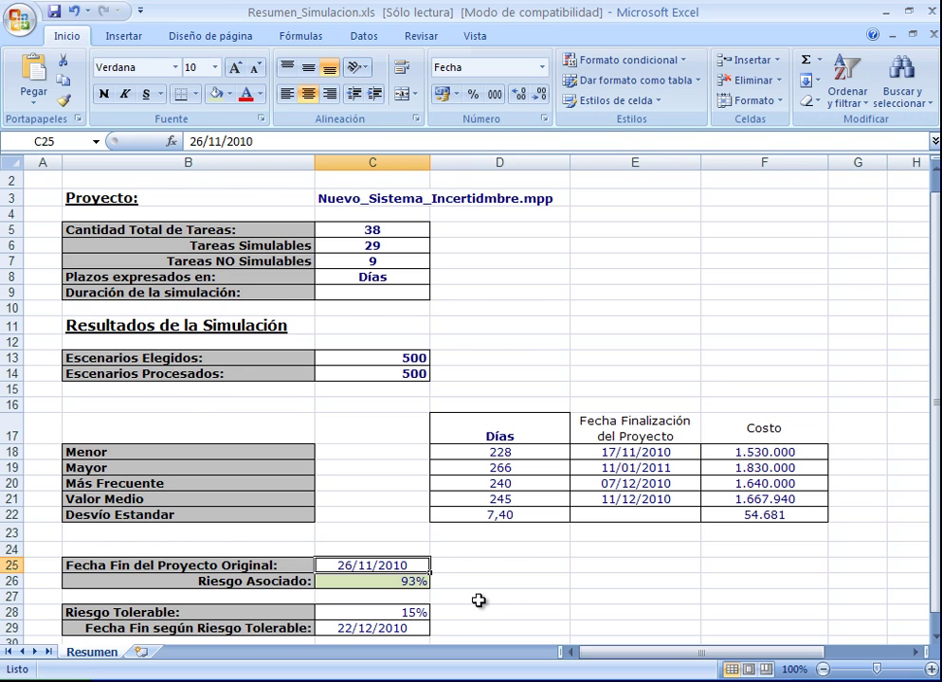
key("Down")
key("Down")
key("Down")
key("Down")
key("Down")
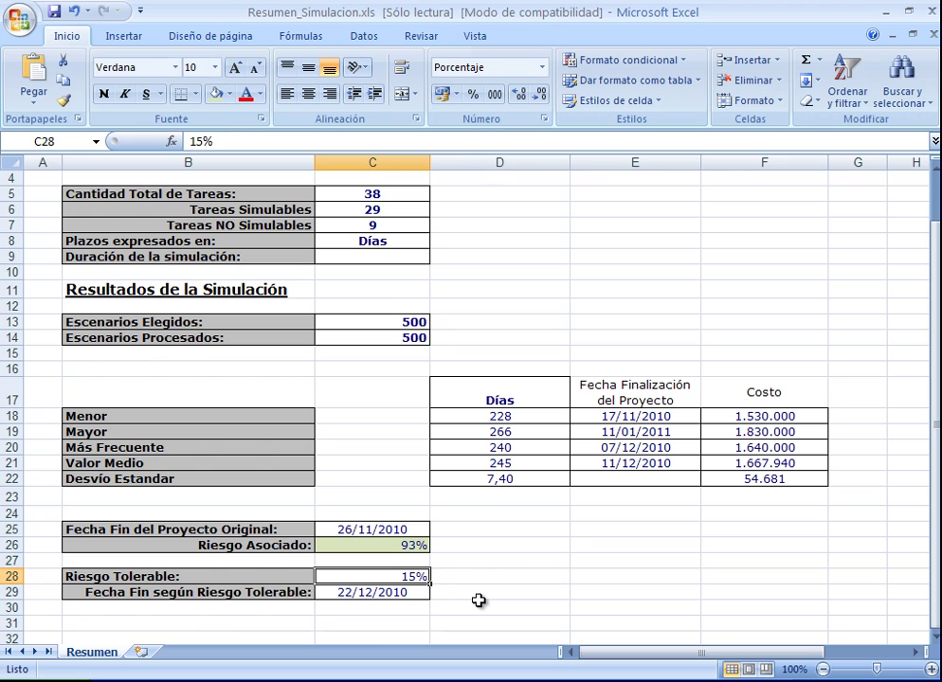
key("Down")
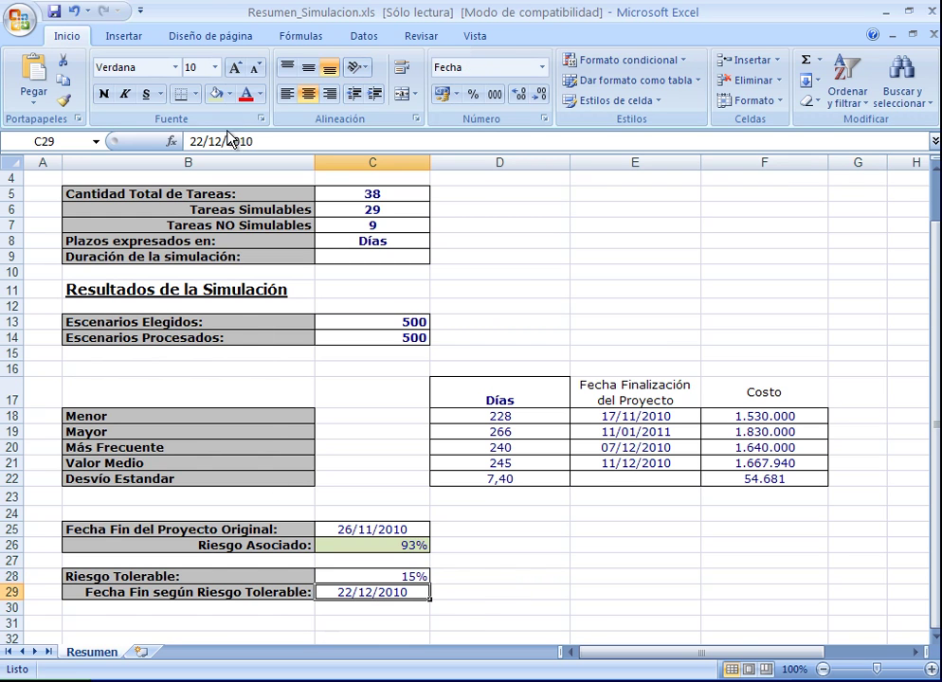
left_click(217, 97)
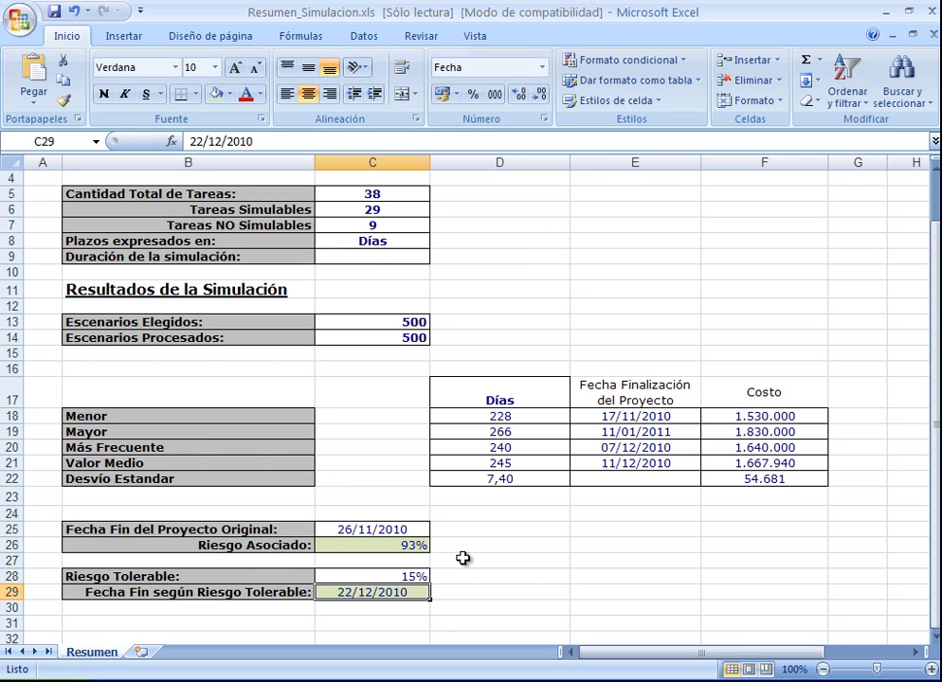
Compare the original project end date with the tolerable risk percentage and its resulting end date in the simulation summary
key("Up")
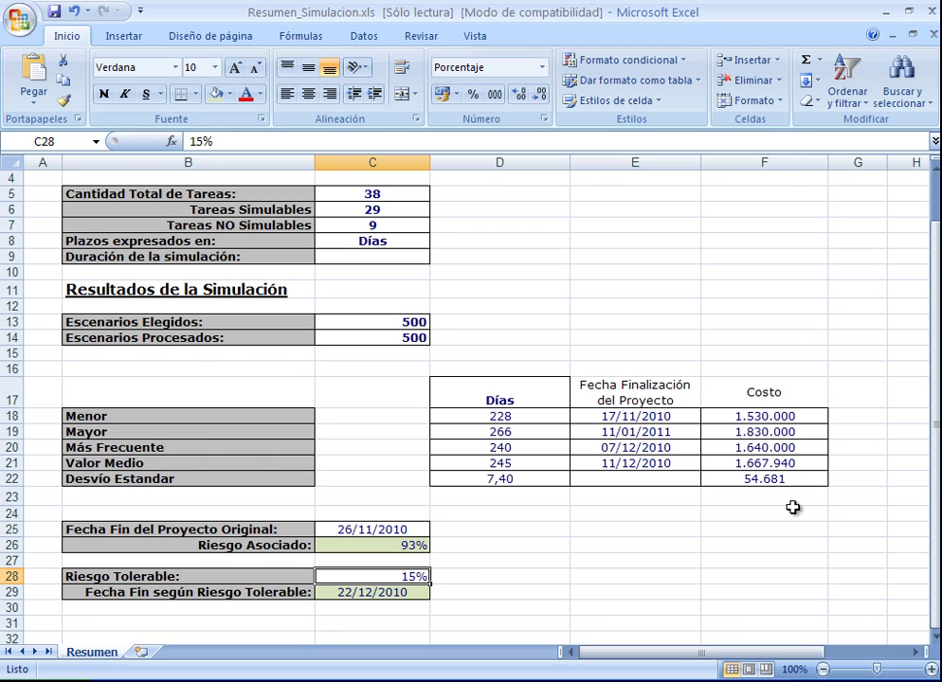
left_click(395, 594)
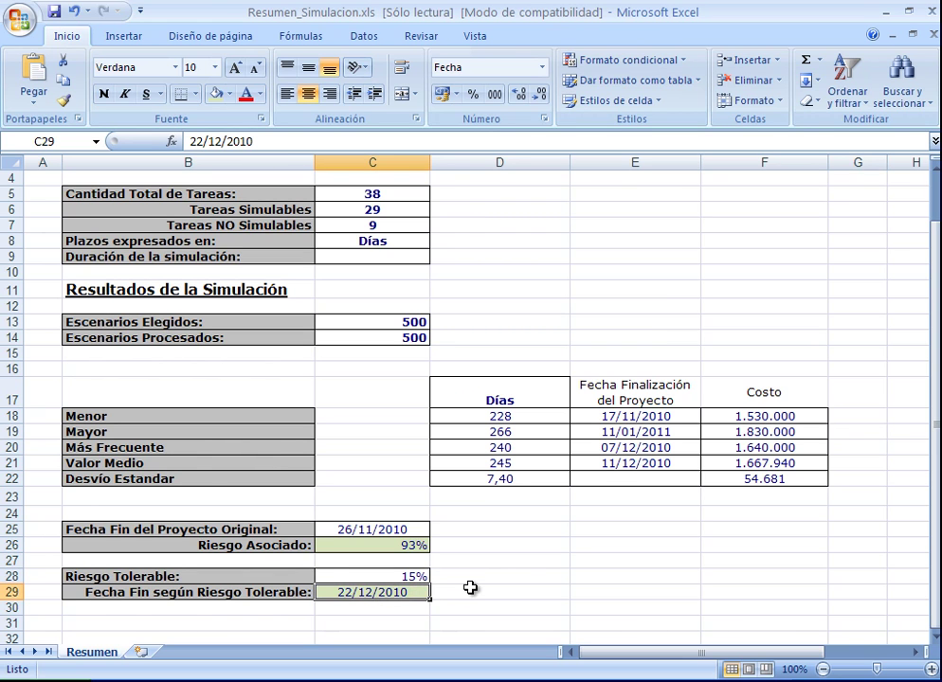
left_click(418, 531)
left_click(423, 594)
left_click(406, 531)
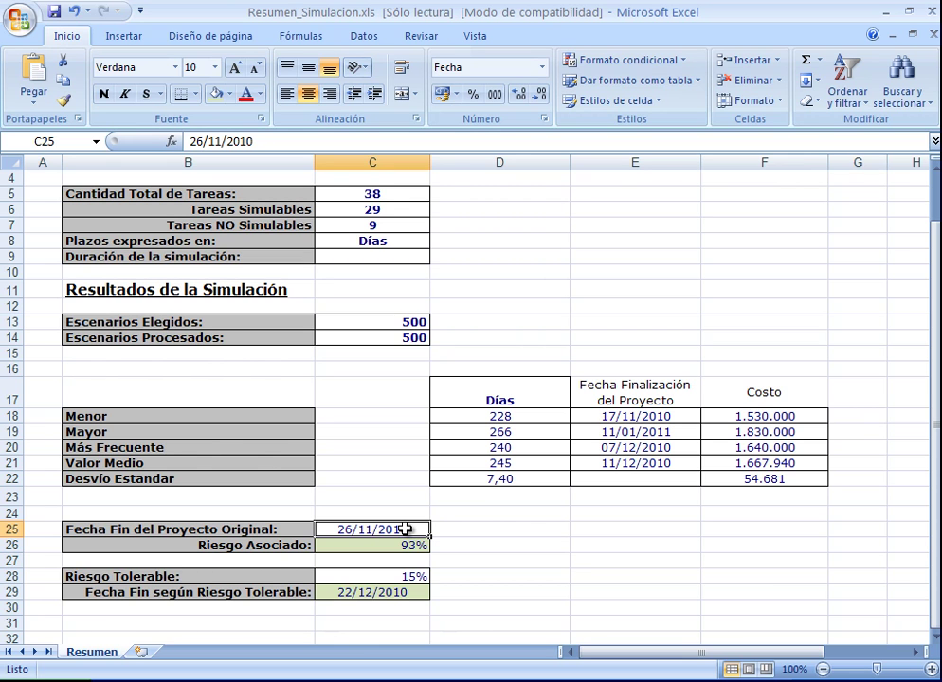
Fill cells C26 to C28, covering Riesgo Asociado and Riesgo Tolerable, with the standard orange colour
left_click_drag(410, 542, 414, 578)
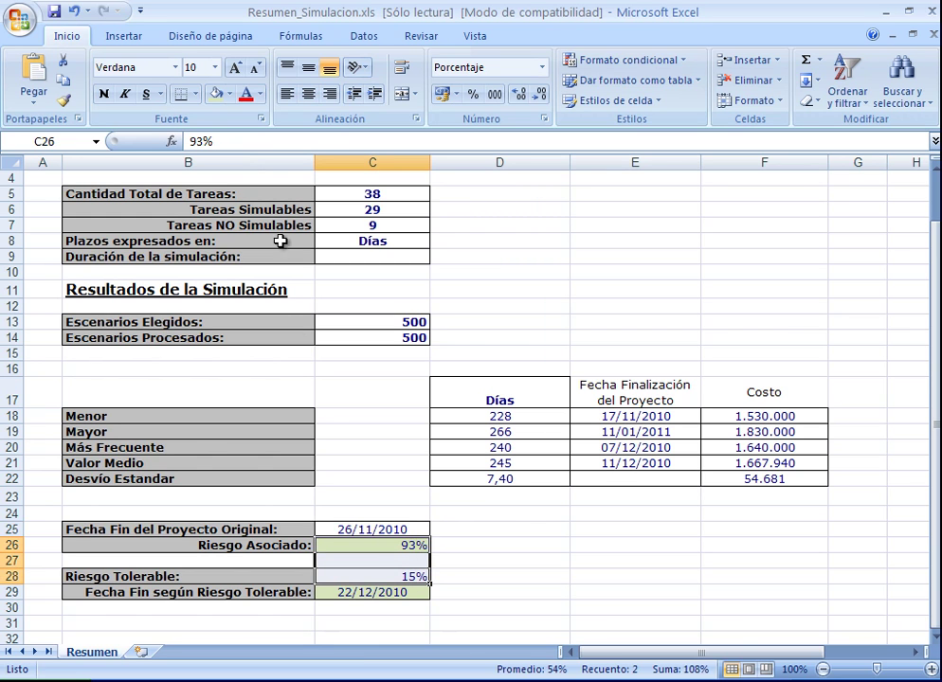
left_click(230, 95)
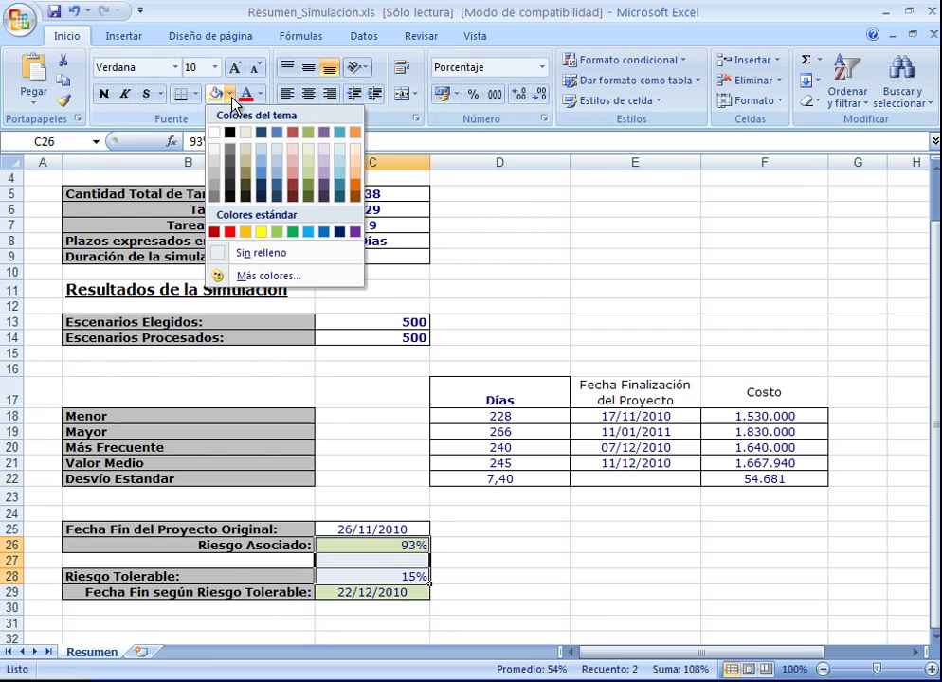
left_click(246, 231)
Copy the blank cell D27 over C27 to clear the orange fill between the two risk values
left_click(478, 566)
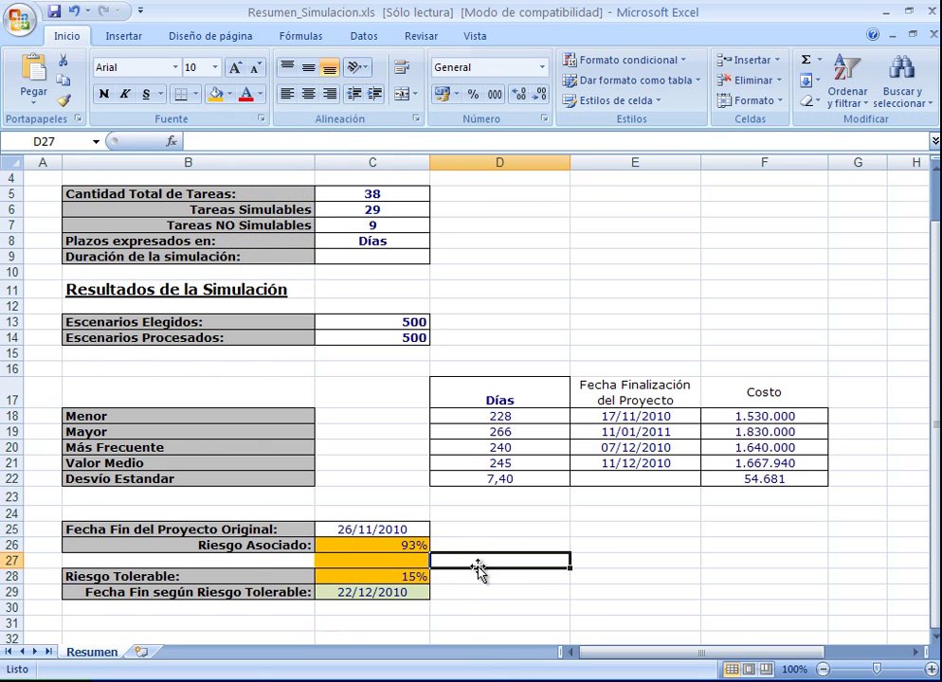
key("ctrl+c")
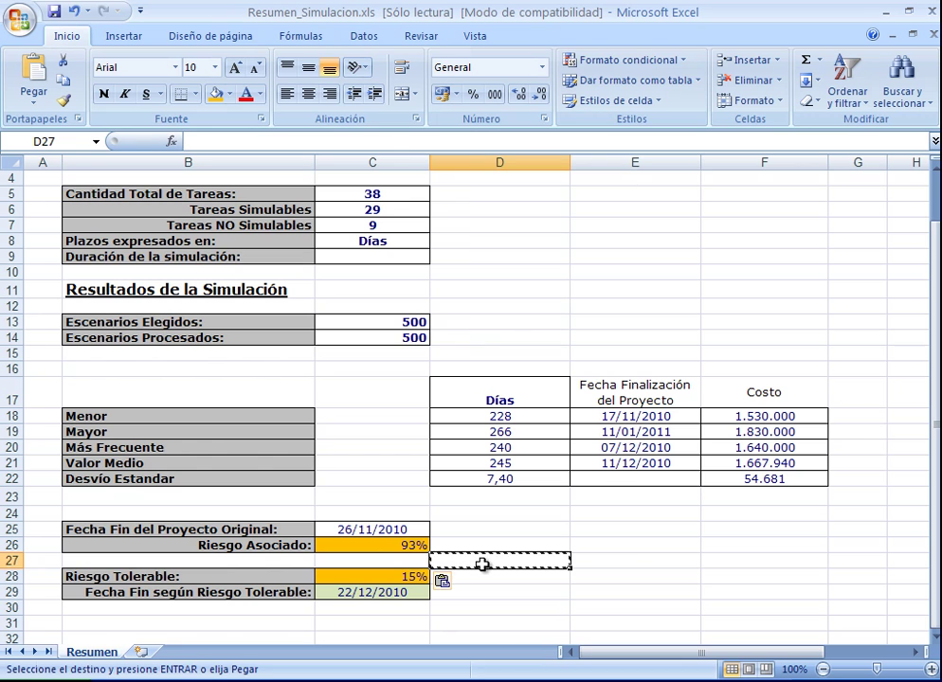
key("Return")
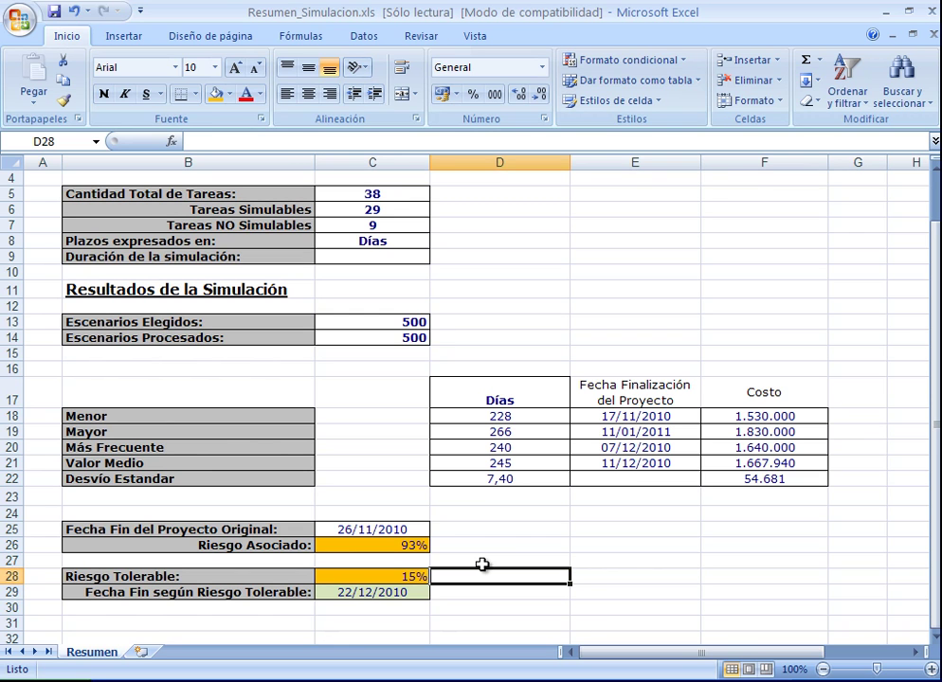
Switch to the InfoDetallada.xls workbook and load the detailed simulation data for task 28 - Prueba de PCs en Casa Central
key("ctrl+F6")
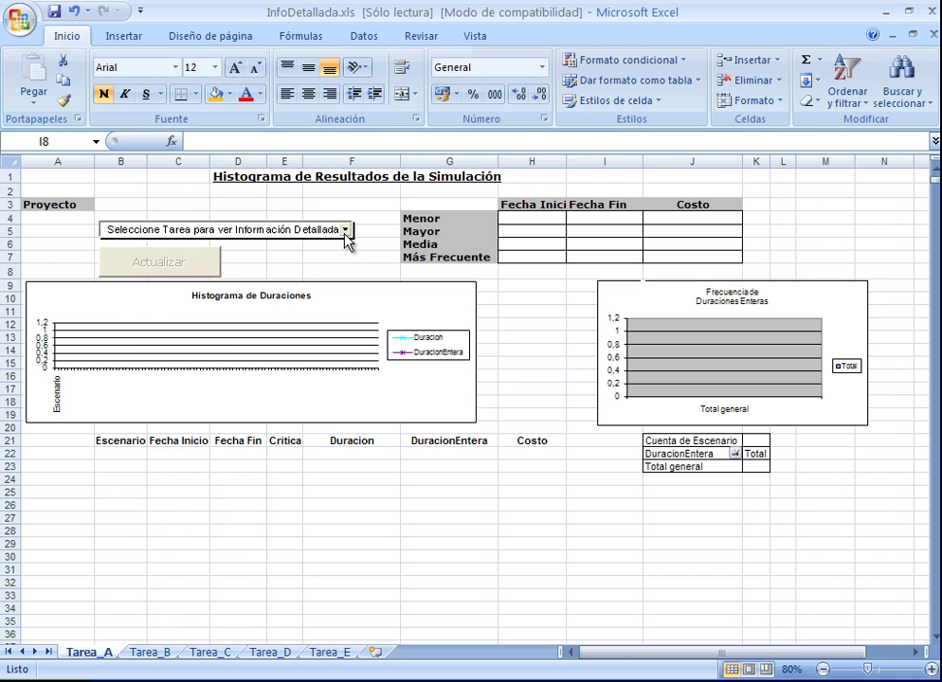
left_click(345, 231)
left_click(349, 334)
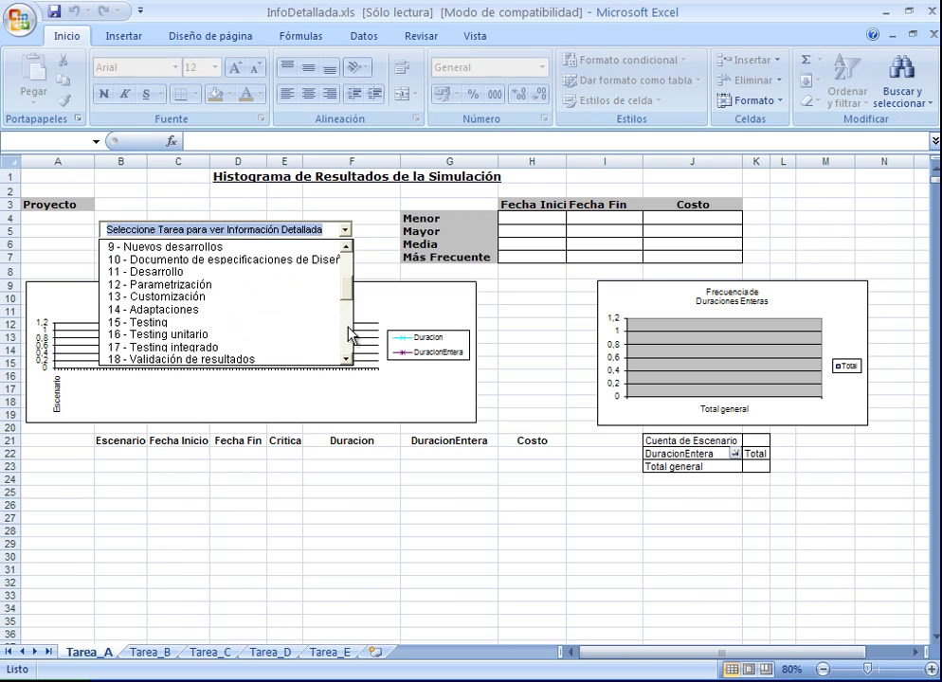
left_click(347, 359)
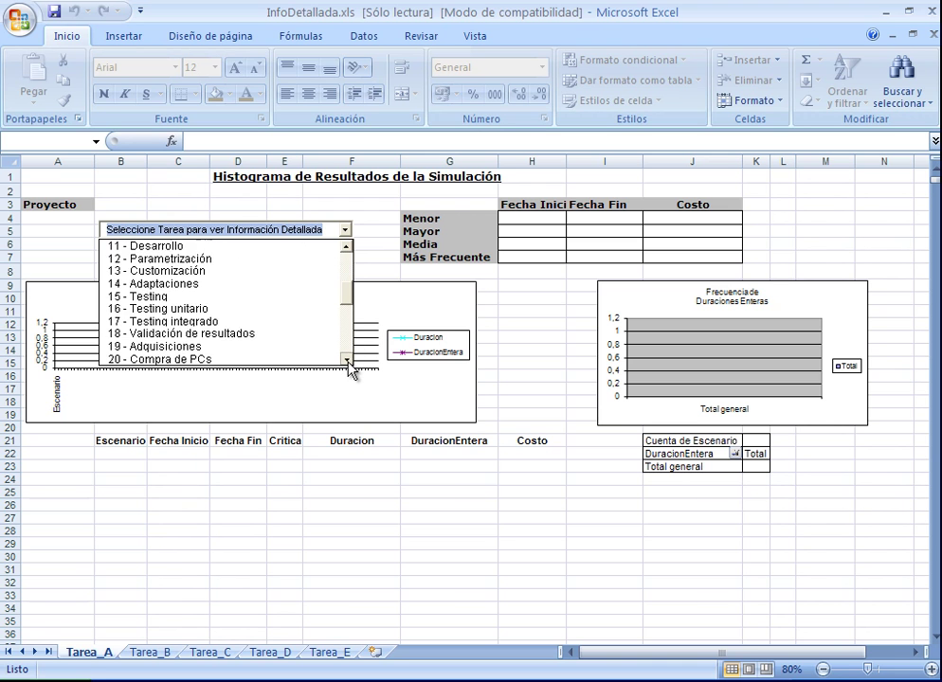
left_click(348, 360)
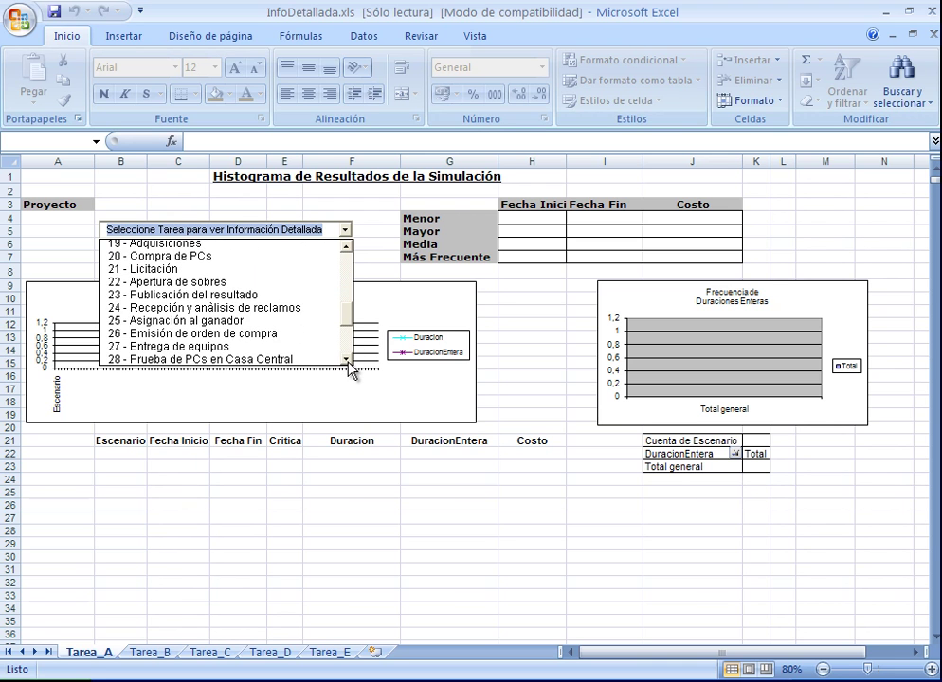
left_click(348, 361)
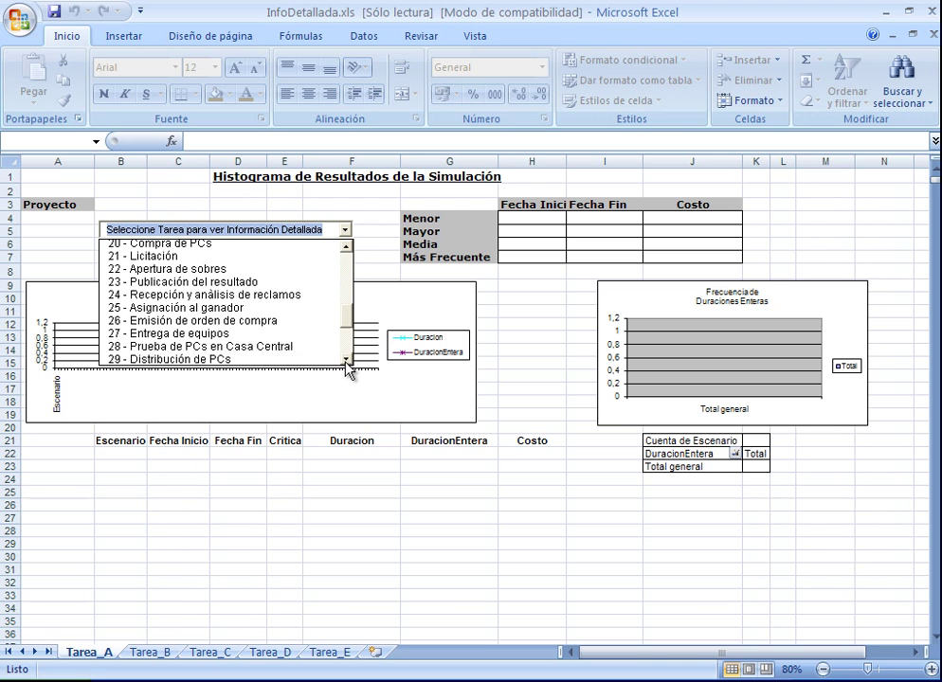
left_click(296, 349)
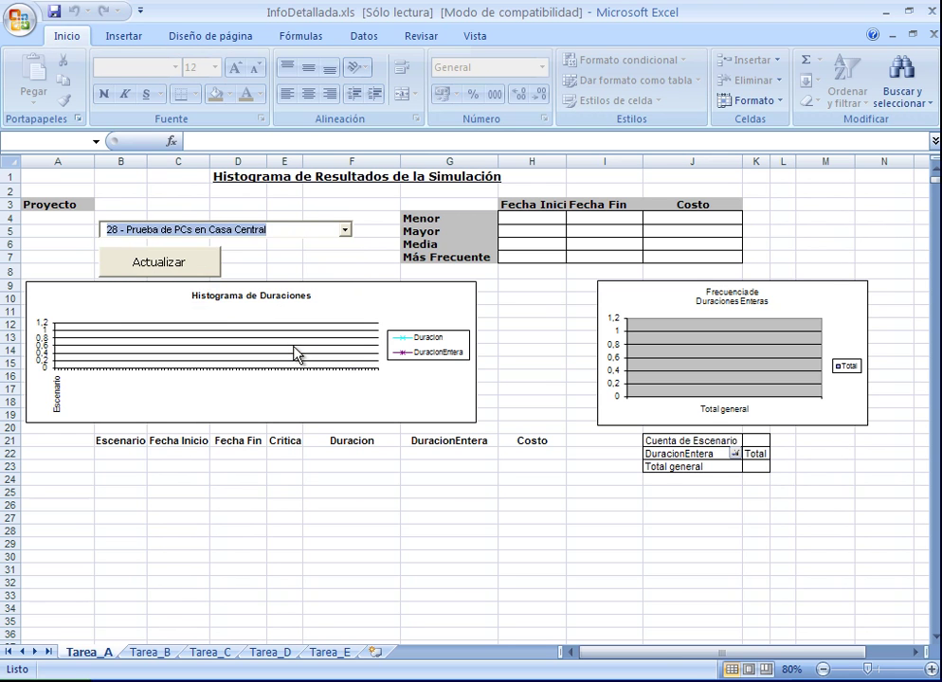
left_click(210, 273)
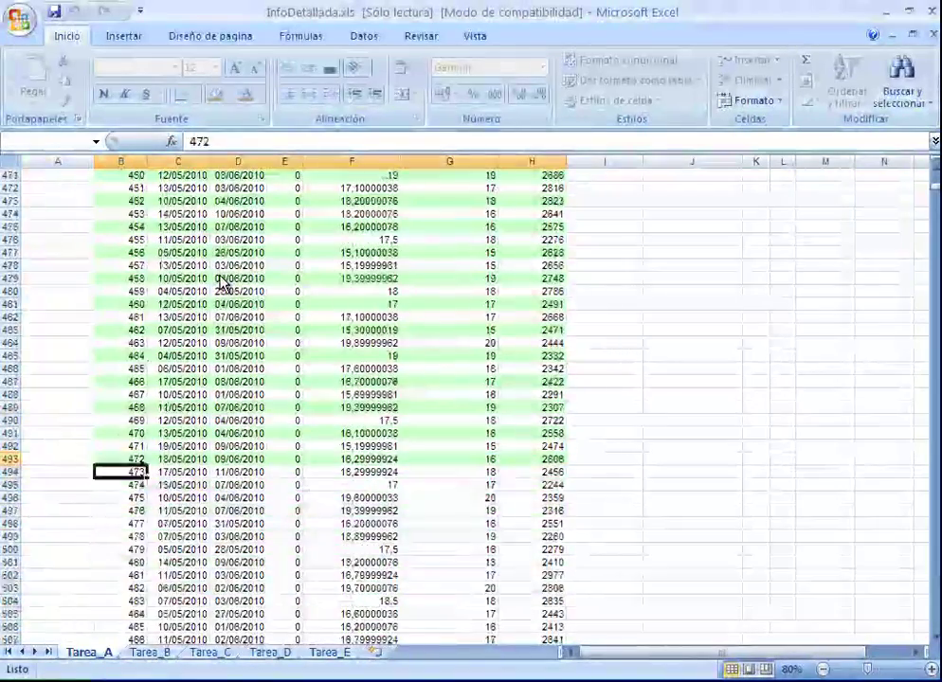
Look through the scenario rows for Prueba de PCs en Casa Central, from the last scenario back to the first scenario's duration
key("ctrl+Down")
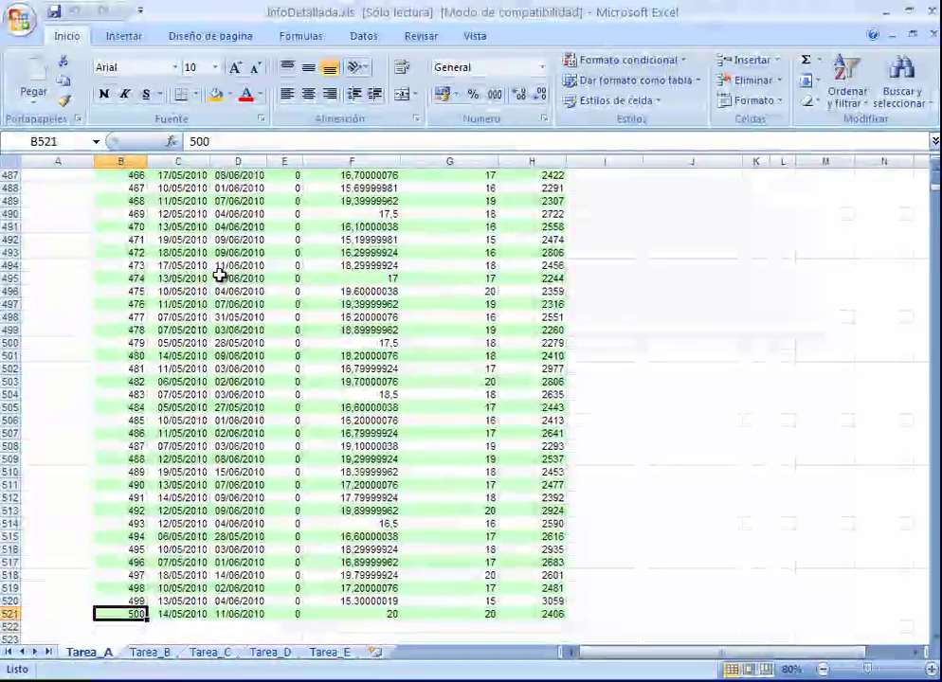
key("Up")
key("ctrl+Up")
key("Up")
key("Up")
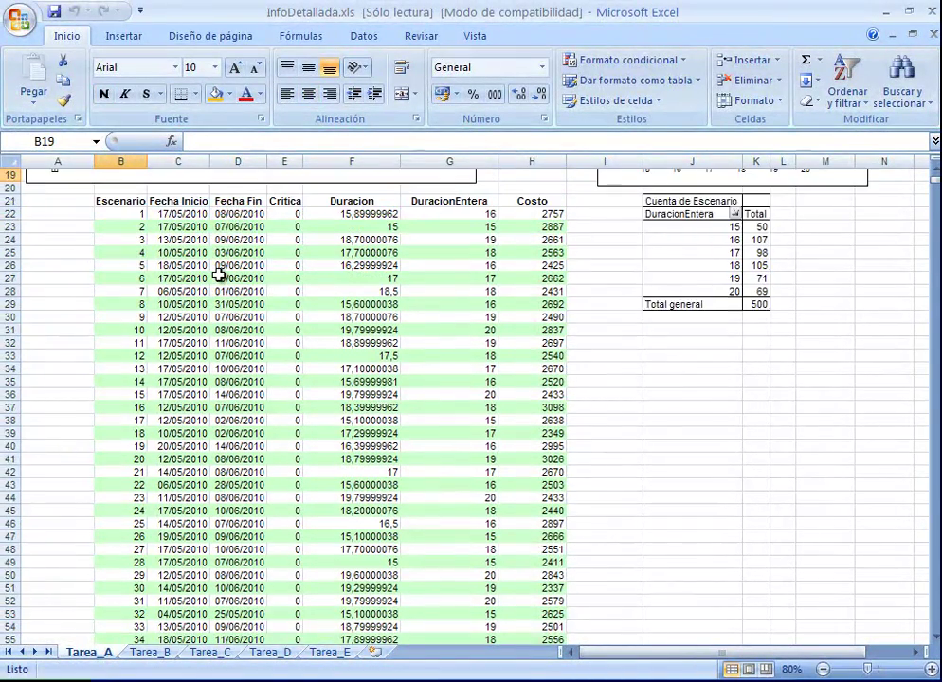
key("Down")
key("Down")
key("Down")
key("Right")
key("Right")
key("Right")
key("Right")
key("Right")
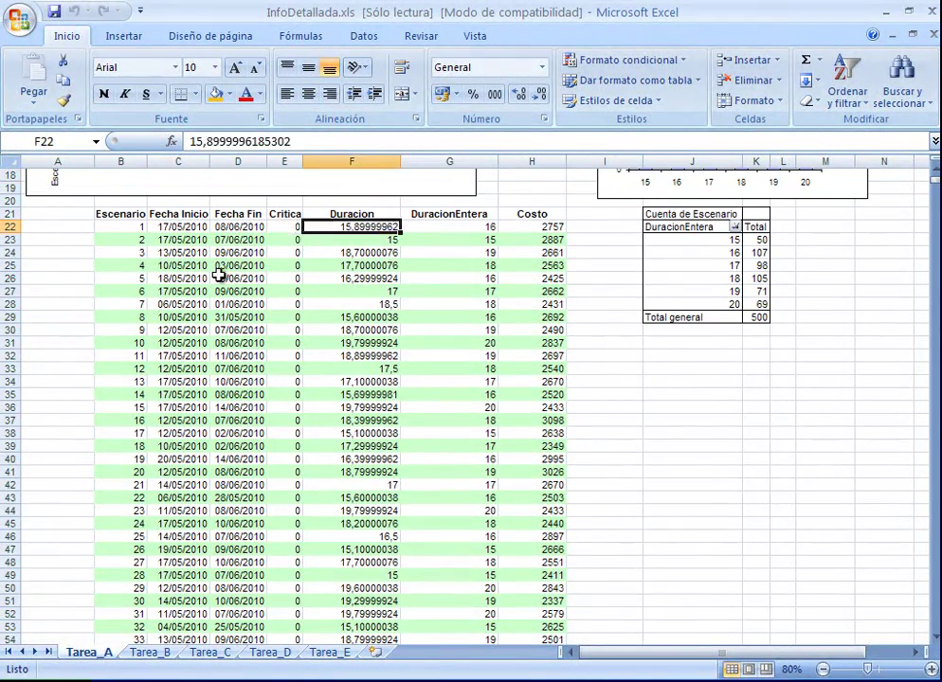
Examine the minimum, maximum, mean and most frequent start dates, end dates and costs for Prueba de PCs en Casa Central
key("Up")
key("Up")
key("Up")
key("Up")
key("ctrl+Up")
key("ctrl+Up")
key("ctrl+Up")
key("Down")
key("Down")
key("Down")
key("Right")
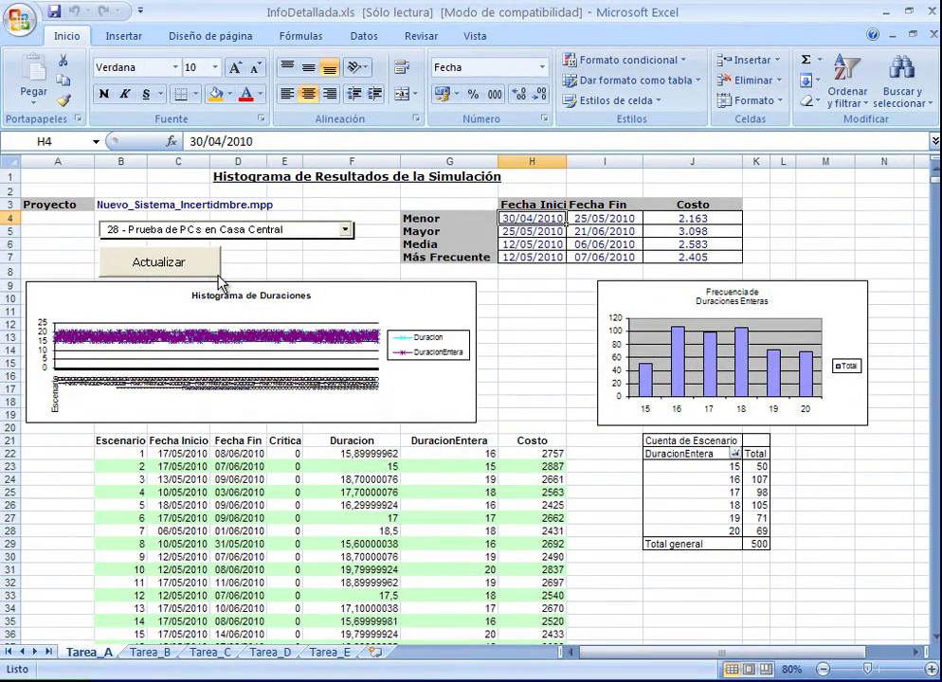
key("Down")
key("Down")
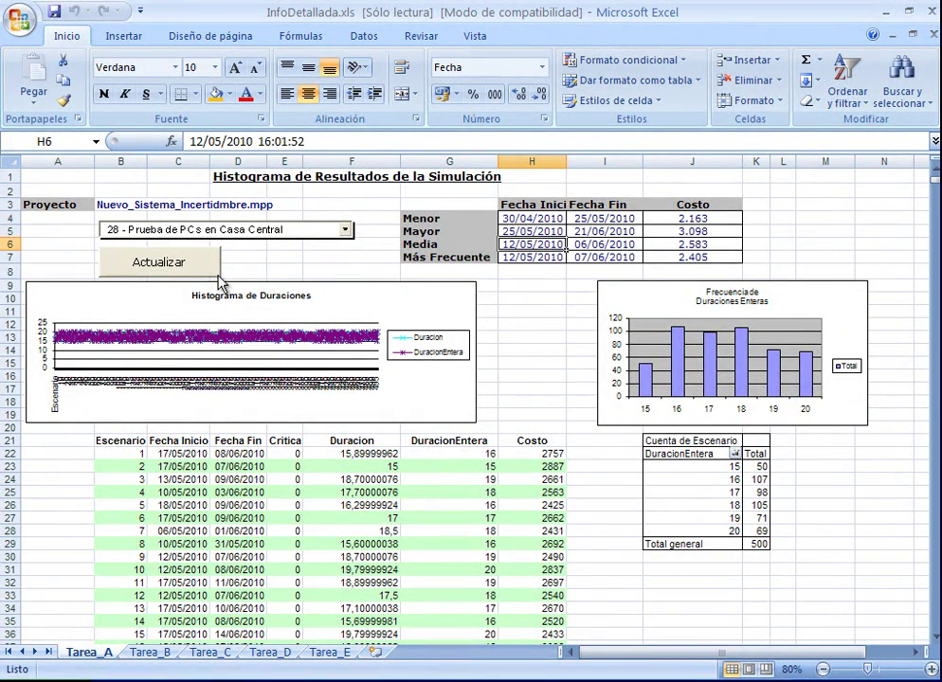
key("Down")
key("Right")
key("Right")
key("Right")
key("Up")
key("Up")
key("Up")
key("Left")
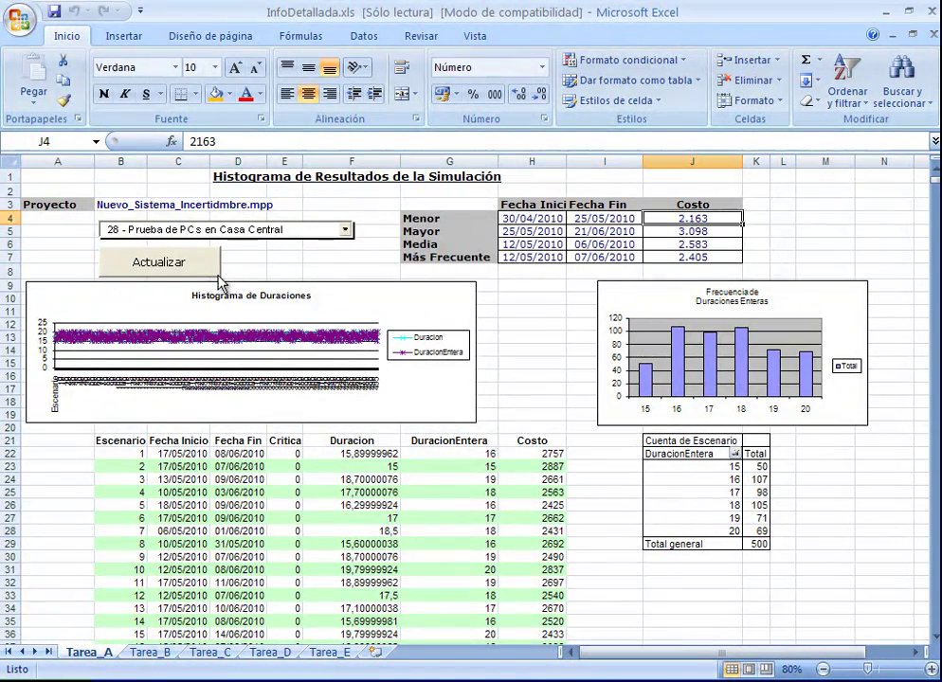
Choose task 11 - Desarrollo and update the sheet with its detailed simulation data
left_click(345, 231)
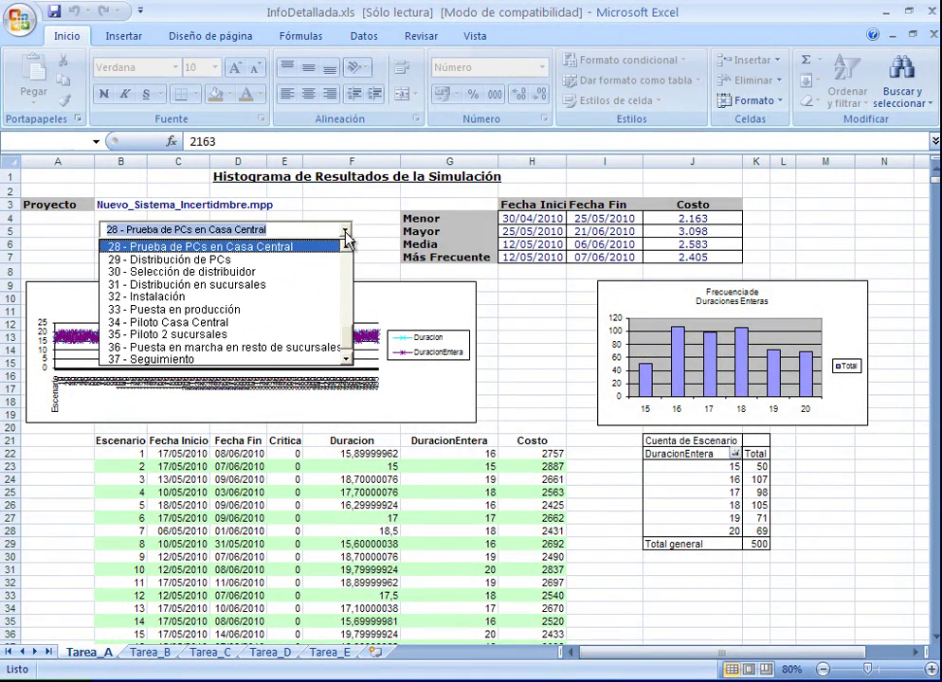
scroll(350, 284, "up", 3)
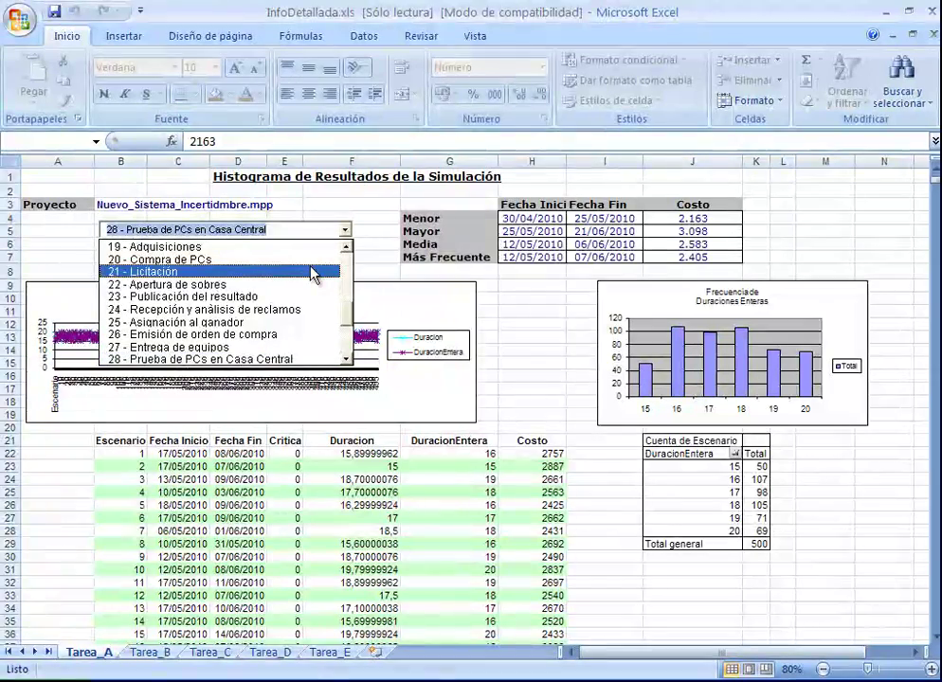
scroll(348, 272, "up", 3)
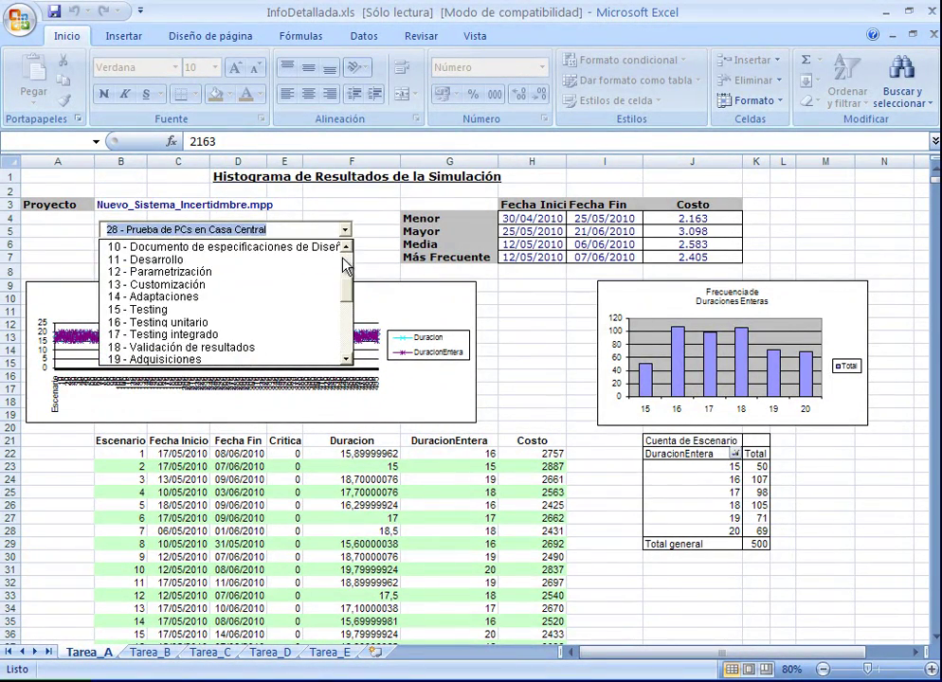
left_click(242, 260)
left_click(217, 269)
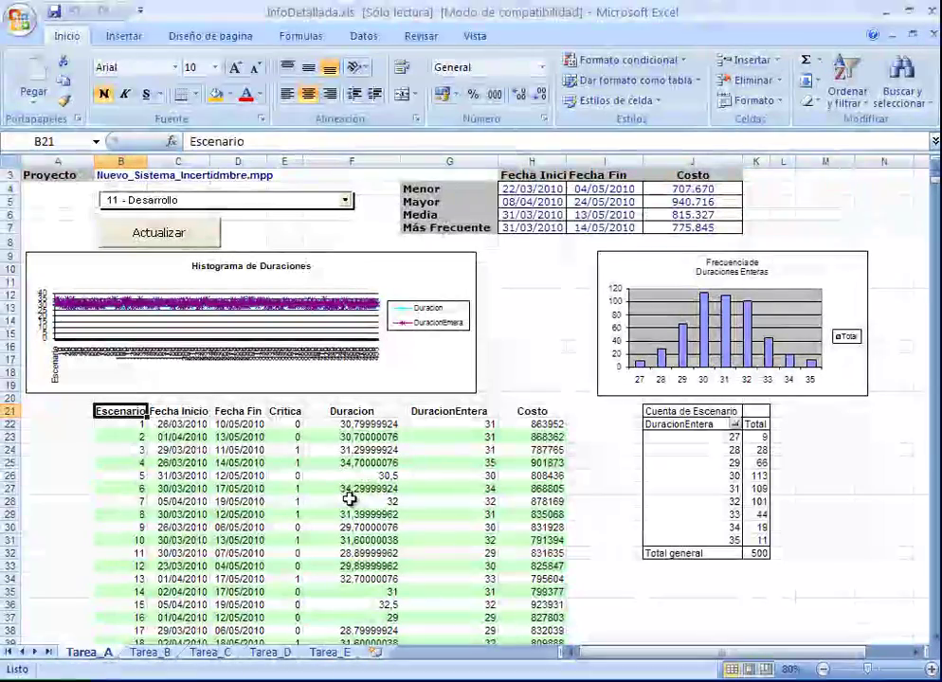
Review the full list of Desarrollo scenarios with their start and end dates
key("Down")
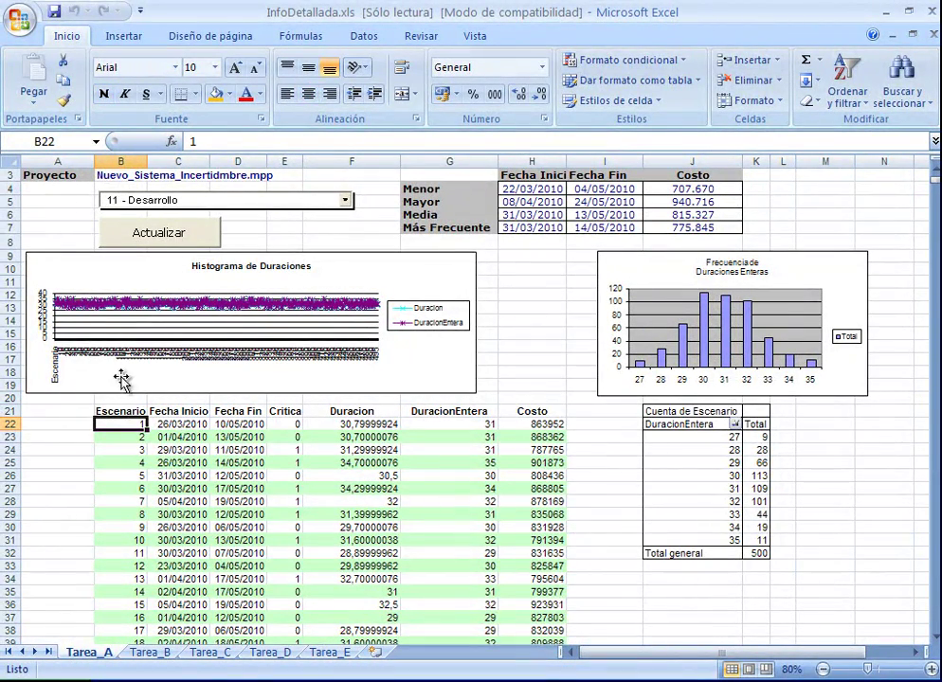
left_click_drag(123, 475, 123, 553)
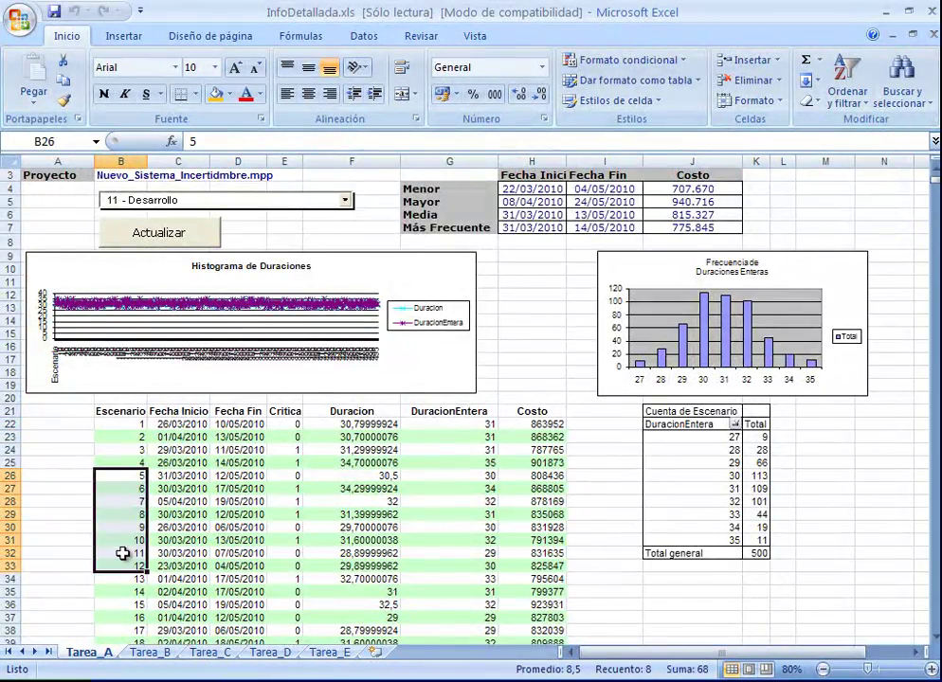
key("ctrl+Down")
key("Down")
key("Up")
key("Up")
key("ctrl+Up")
key("ctrl+Up")
key("Down")
key("ctrl+Down")
key("ctrl+Down")
key("ctrl+Up")
key("Down")
key("Right")
key("Right")
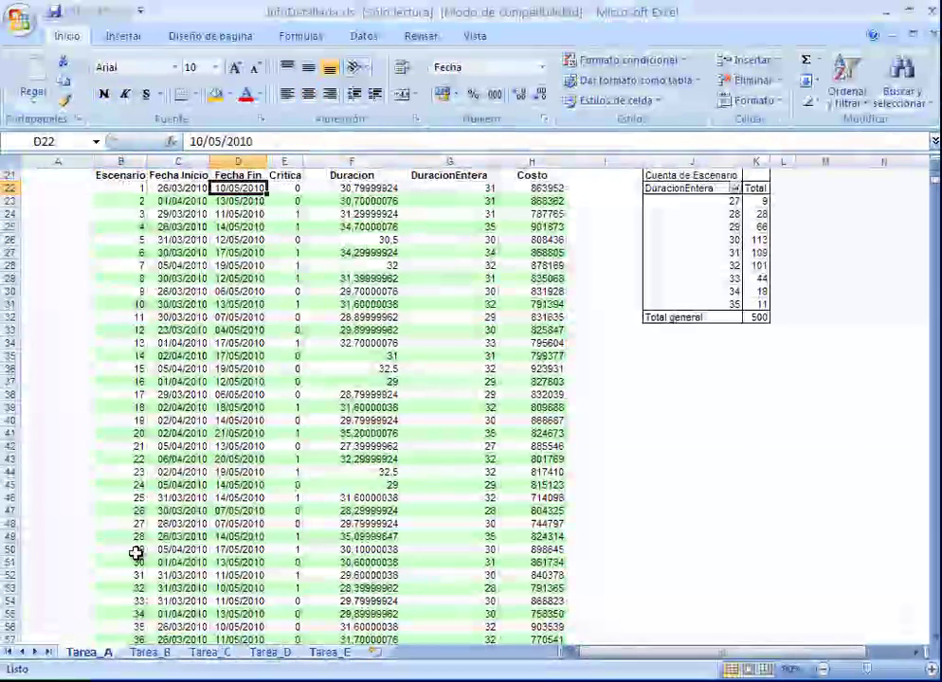
Examine the Critica column to see in which scenarios the Desarrollo task is critical
key("Right")
key("Up")
key("shift+Down")
key("shift+Down")
key("shift+Down")
key("shift+Down")
key("shift+Down")
key("shift+Down")
key("shift+Down")
key("shift+Down")
key("shift+Down")
key("shift+Down")
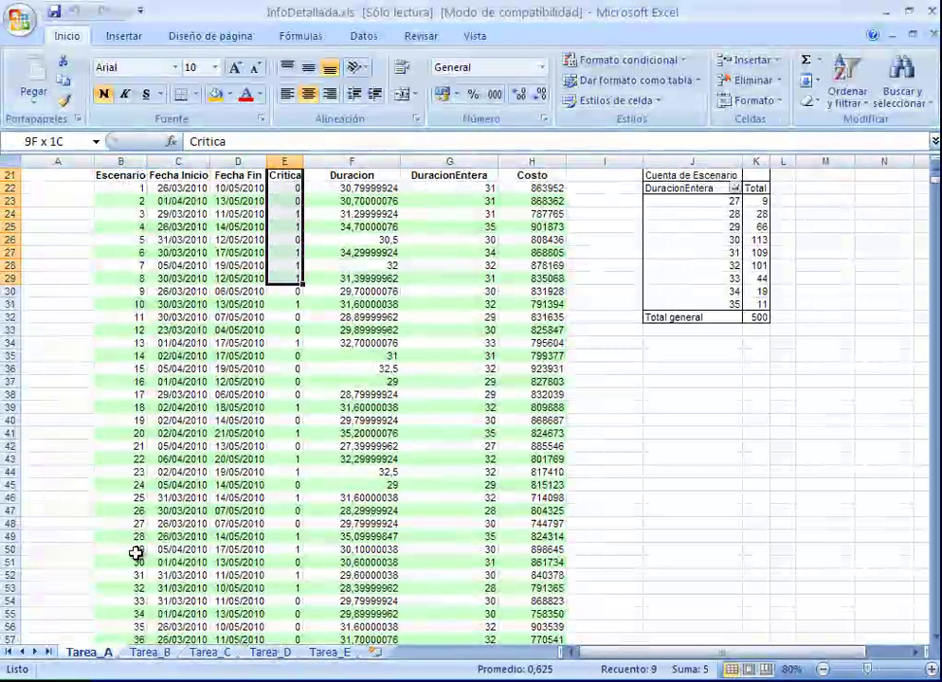
key("shift+Down")
key("shift+Down")
key("shift+Down")
Look at the Duracion column for Desarrollo, and return to the summary figures and charts above it
key("Down")
key("Down")
key("Right")
key("Down")
key("Down")
key("ctrl+Up")
key("ctrl+Up")
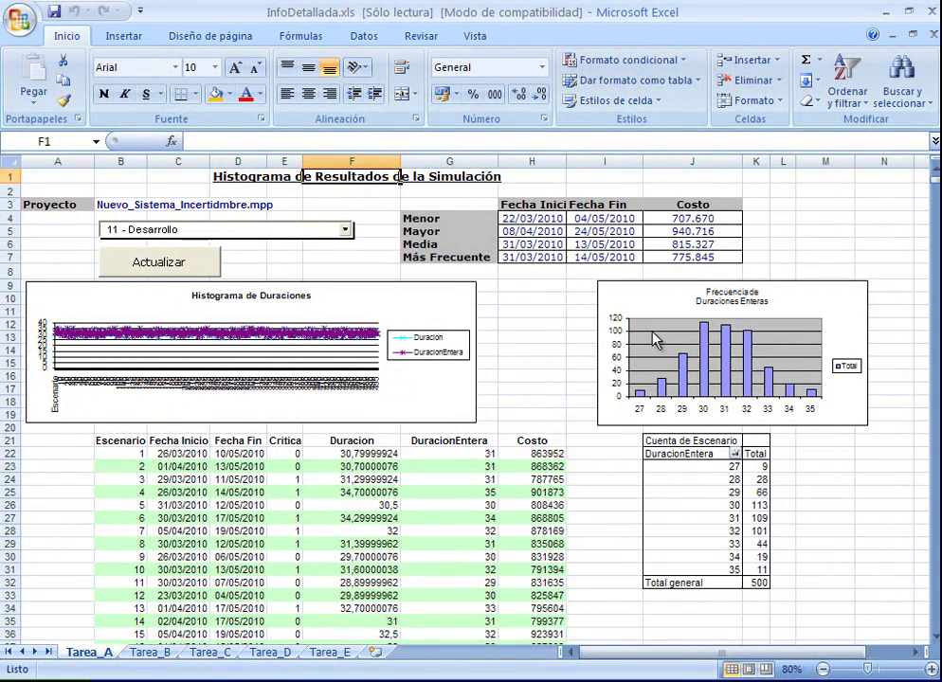
Switch to the Impala Risk results in Microsoft Project and explore the duration risk chart, comparing the risk for 252 and 251 days
left_click(891, 12)
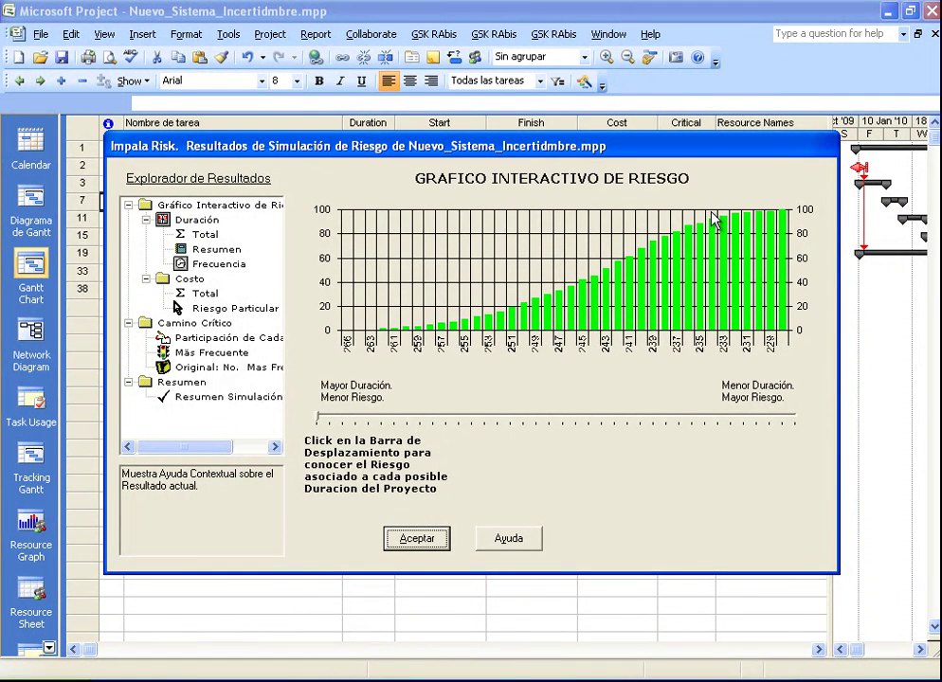
left_click(330, 424)
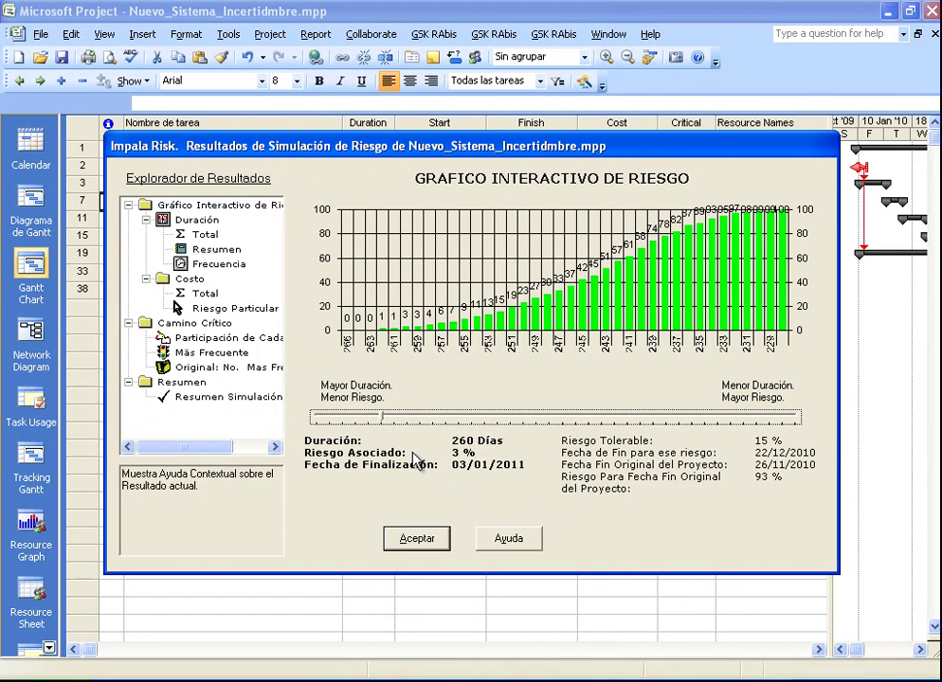
key("Right")
key("Right")
key("Right")
key("Right")
key("Right")
key("Right")
key("Right")
key("Right")
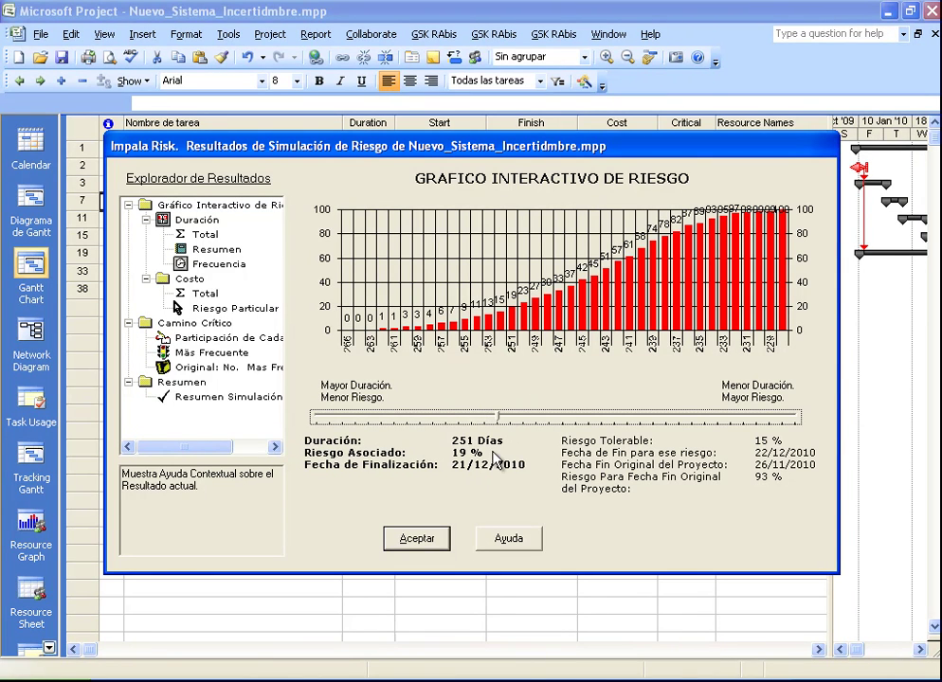
key("Left")
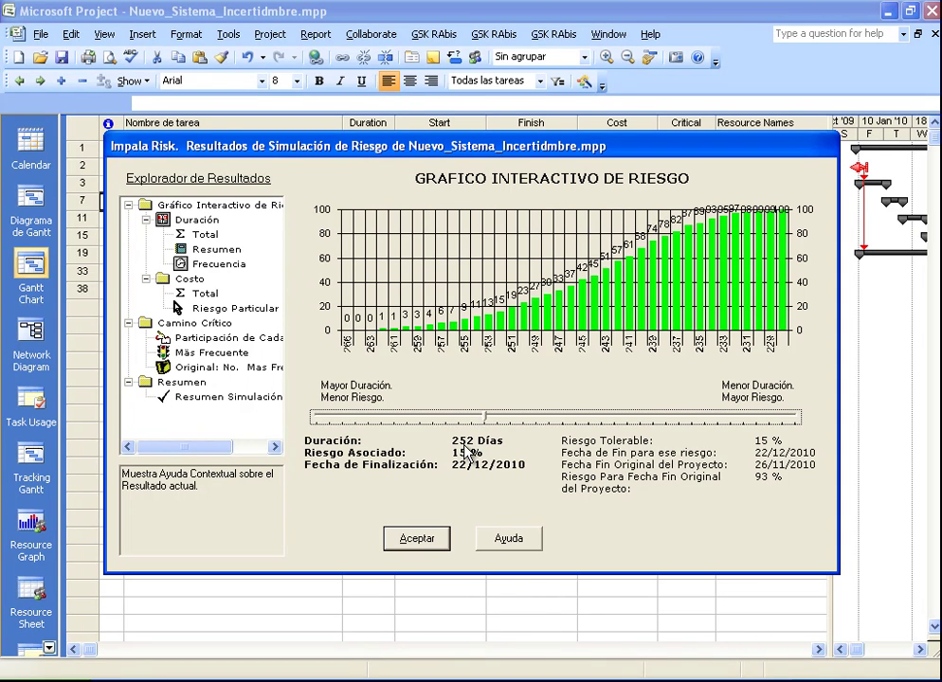
key("Right")
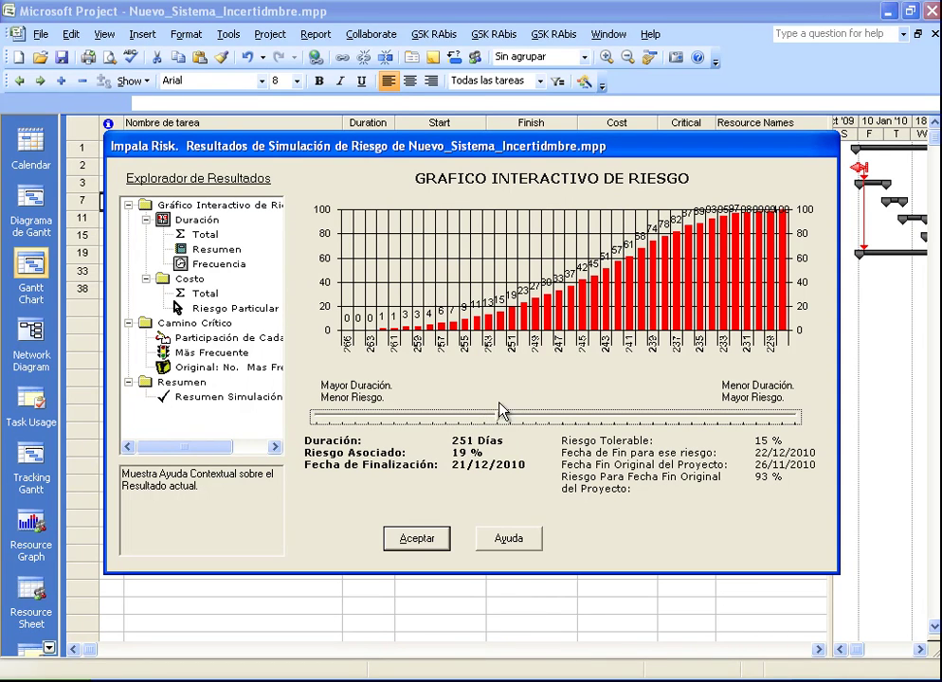
Check the associated risk for shorter durations down to 244 days on the interactive risk chart, and close the simulation results
key("Right")
key("Right")
key("Right")
key("Right")
key("Right")
key("Right")
key("Right")
left_click(417, 540)
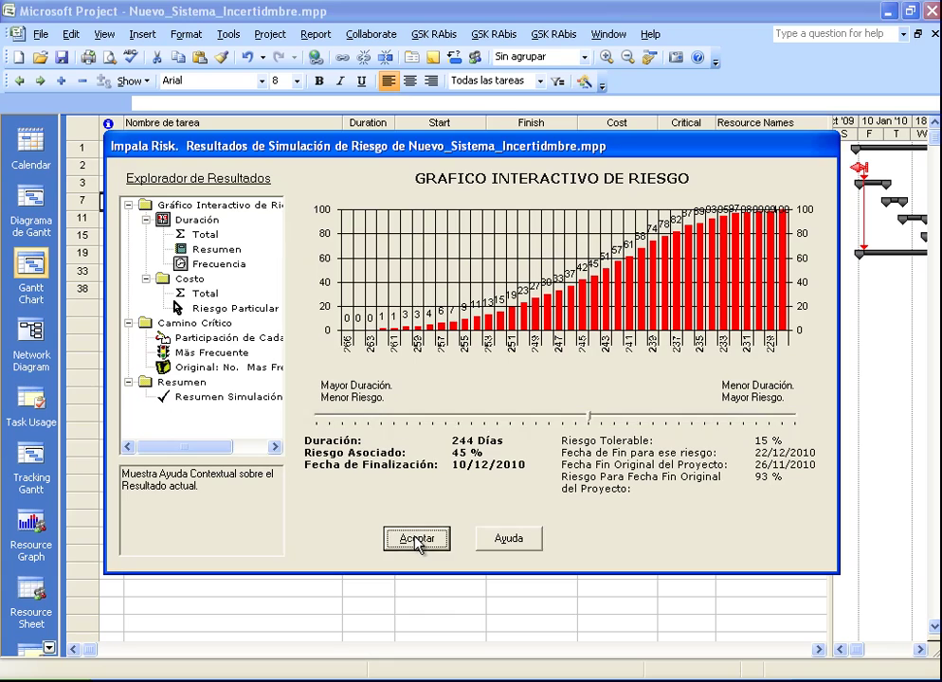
Fit the Duration column to its contents and expand the task list to Outline Level 6
double_click(394, 123)
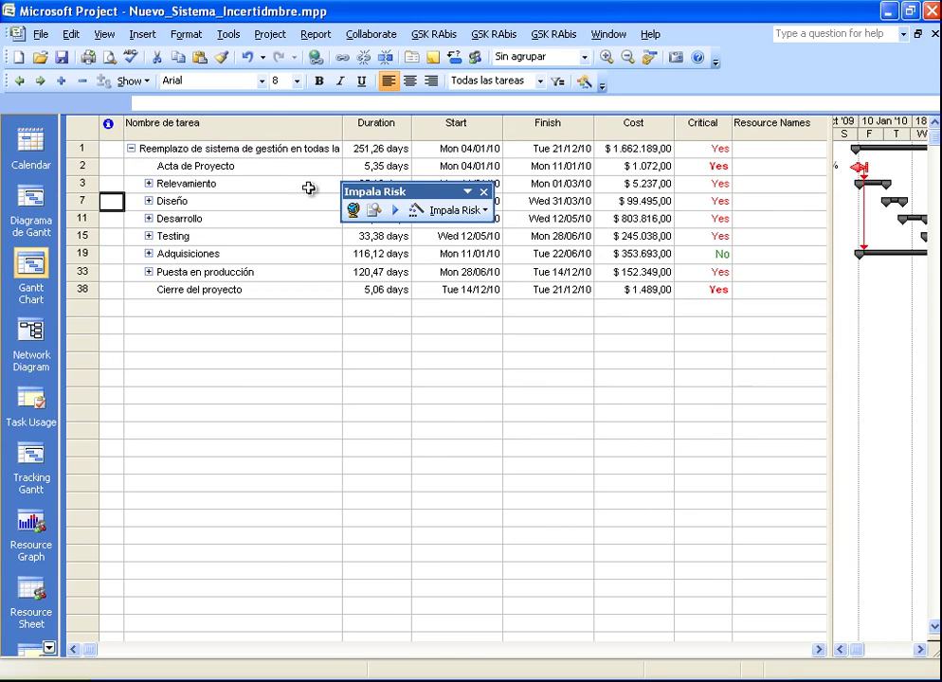
left_click(133, 80)
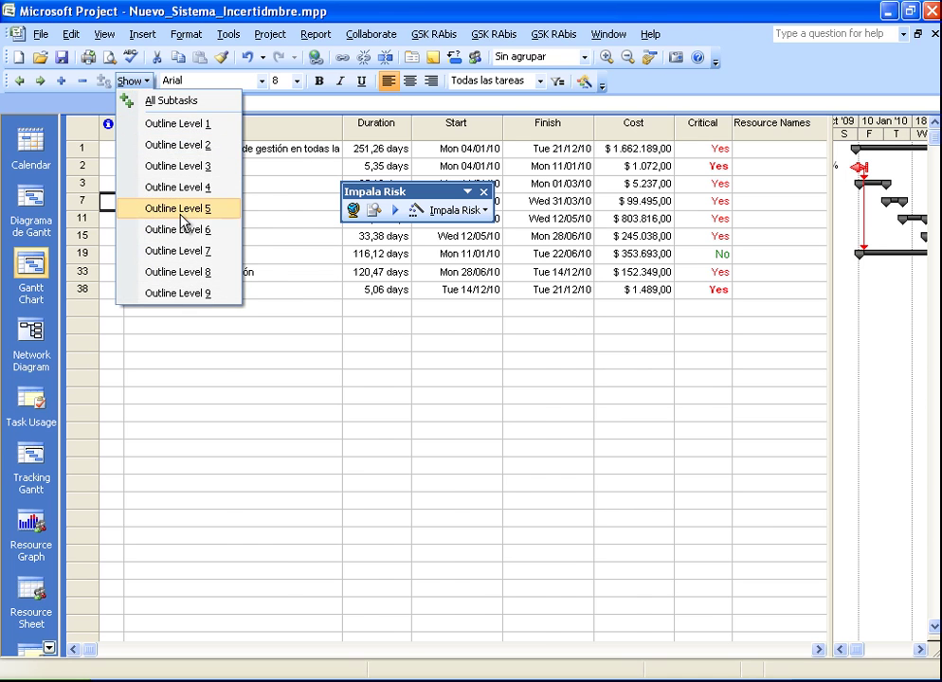
left_click(185, 231)
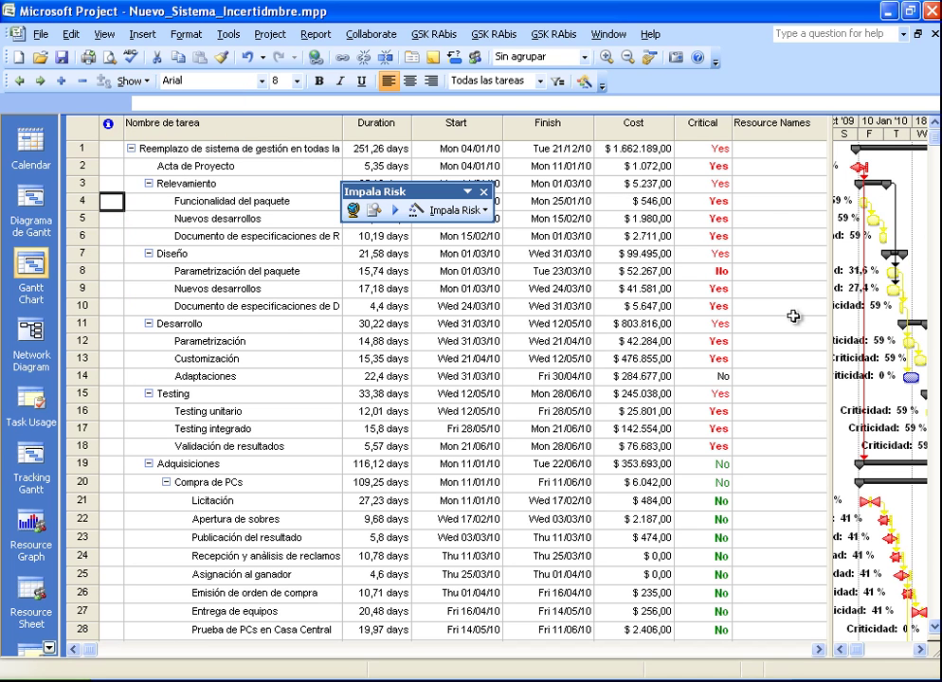
Widen the Gantt chart area up to the Cost column and set its timescale to quarters and months
left_click_drag(765, 334, 671, 358)
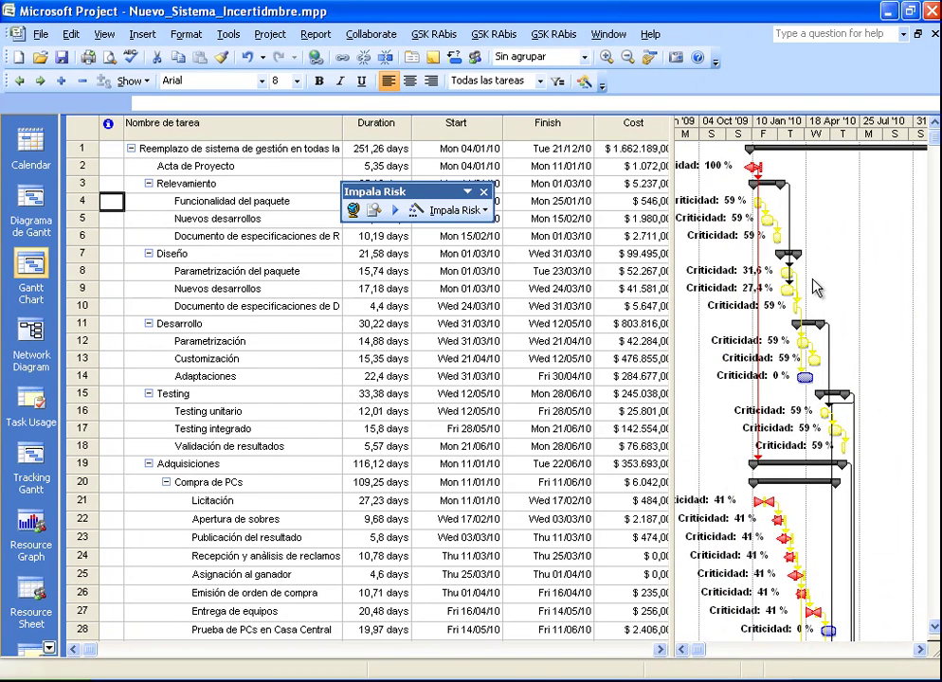
scroll(812, 289, "down", 1)
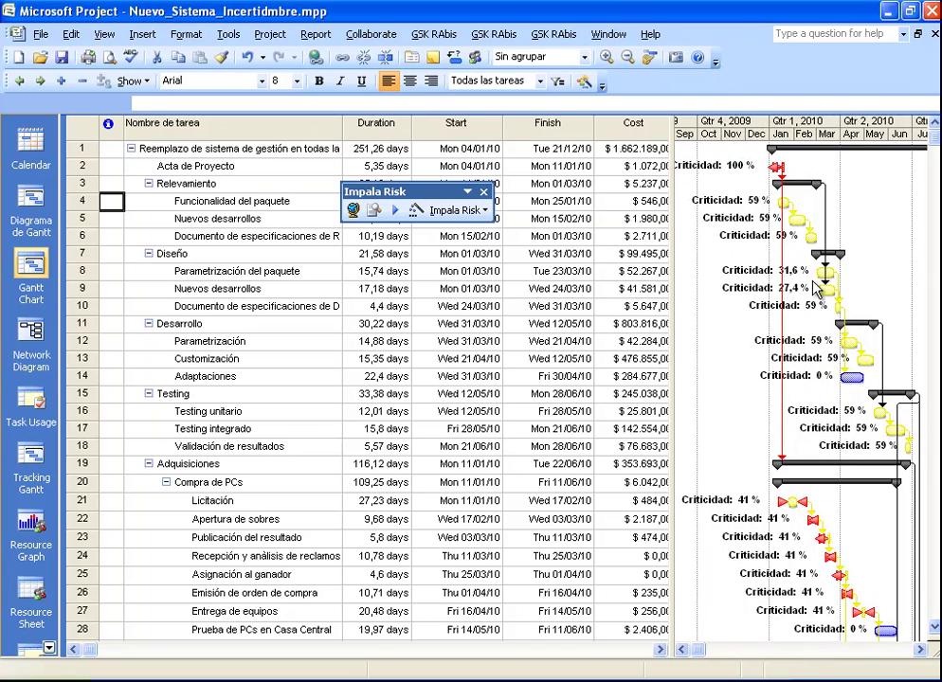
left_click(918, 650)
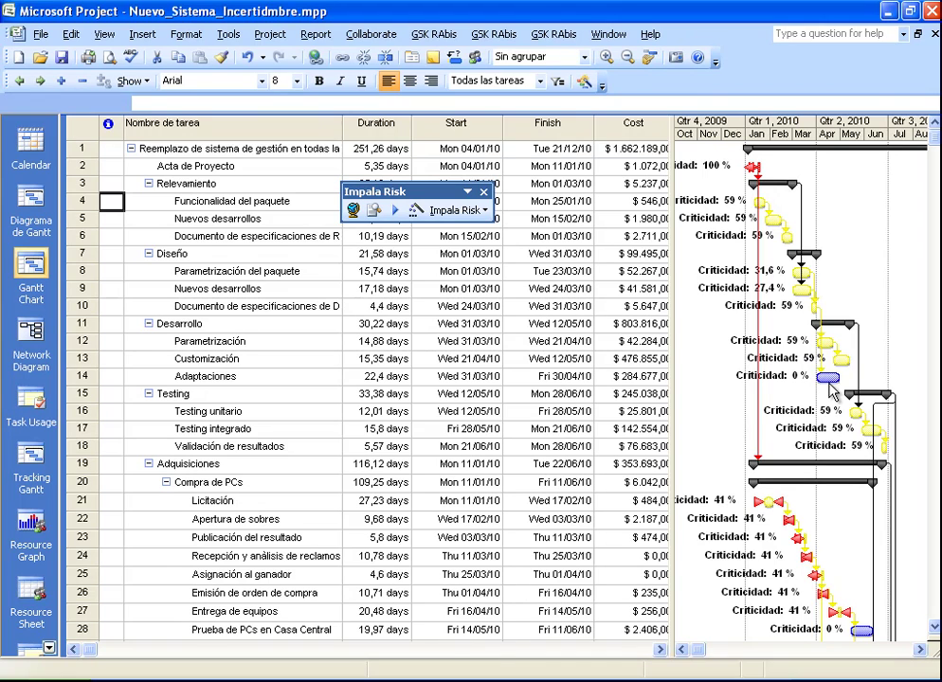
Examine the Criticidad percentages beside the Gantt bars, from the Adaptaciones task down to the Puesta en producción tasks
mouse_move(829, 376)
scroll(825, 322, "down", 3)
scroll(826, 322, "up", 3)
scroll(819, 294, "up", 1)
scroll(786, 201, "down", 1)
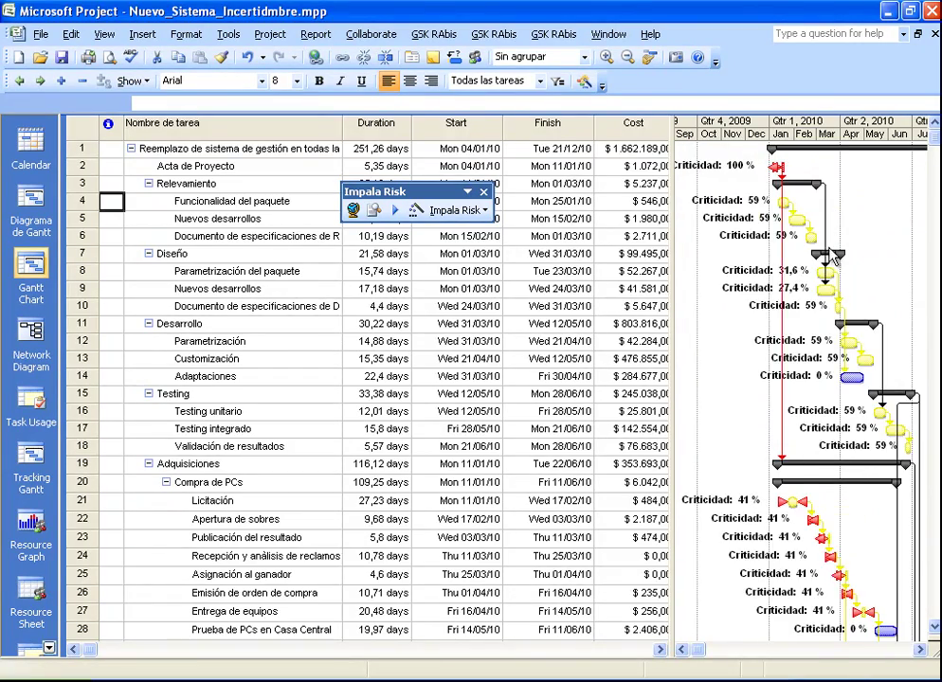
scroll(883, 379, "down", 5)
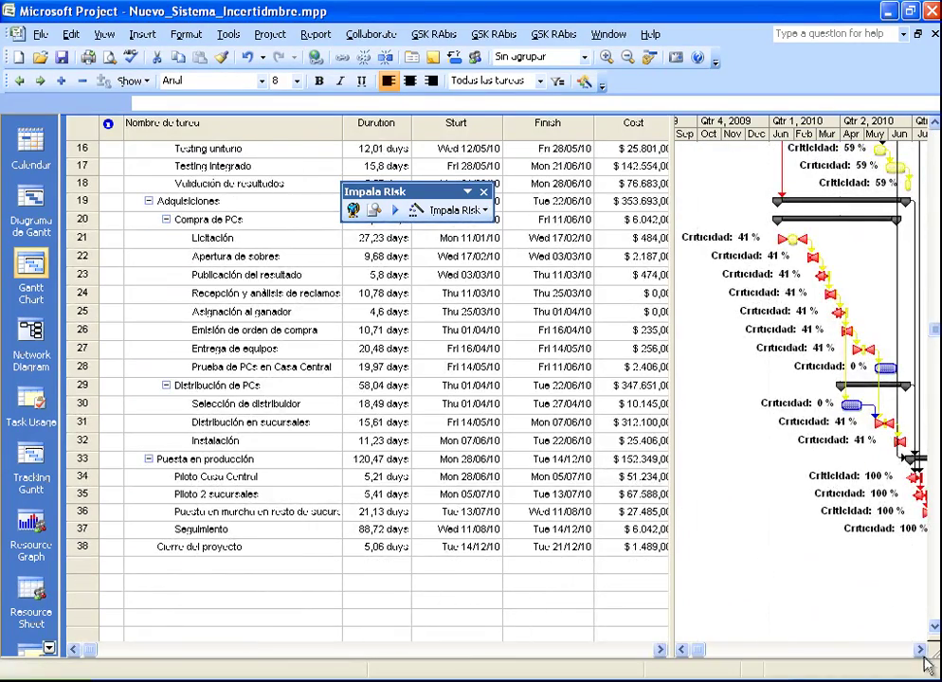
left_click(920, 650)
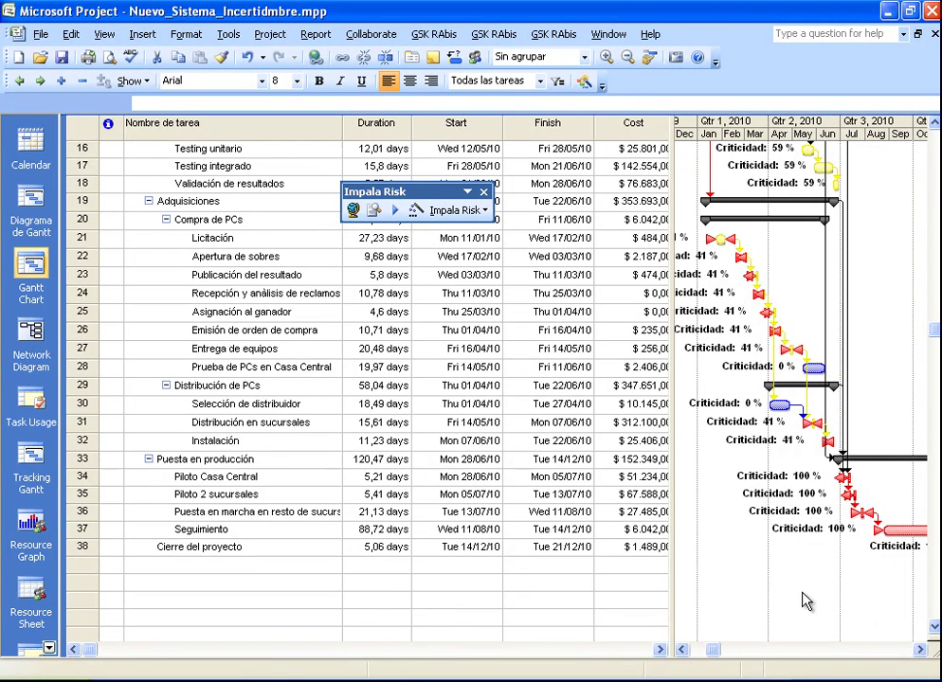
left_click(682, 650)
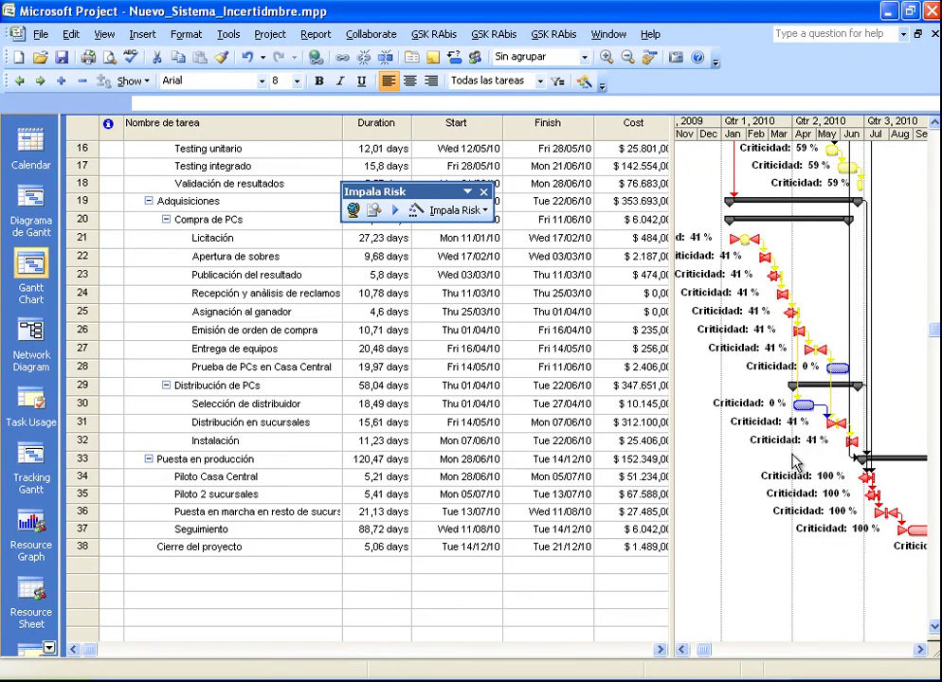
Enlarge the Gantt timescale to months and weeks, and widen the chart area up to the Finish column
key("ctrl+slash")
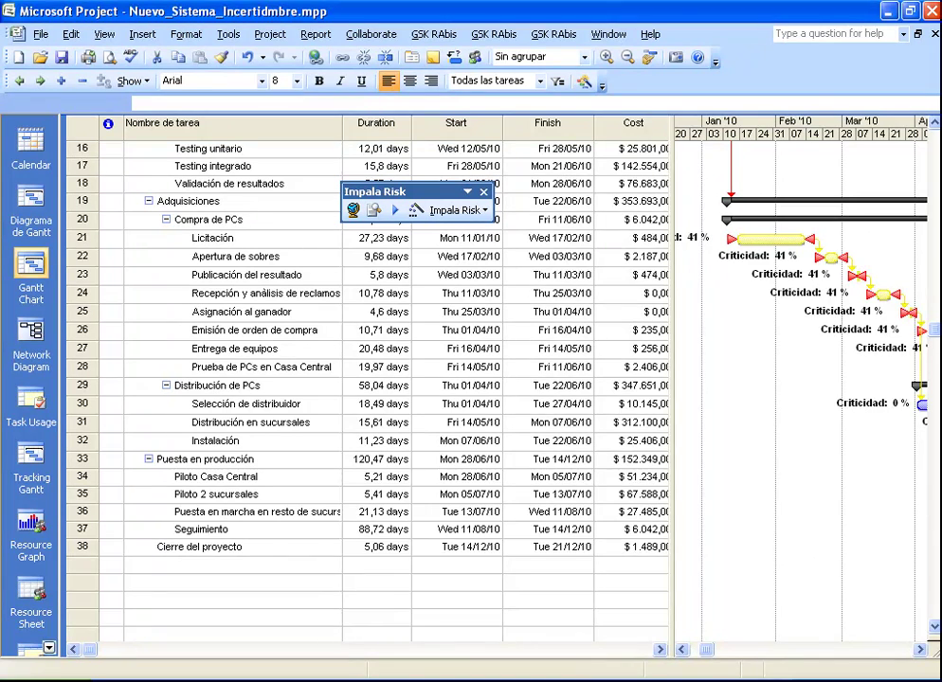
left_click_drag(675, 633, 573, 633)
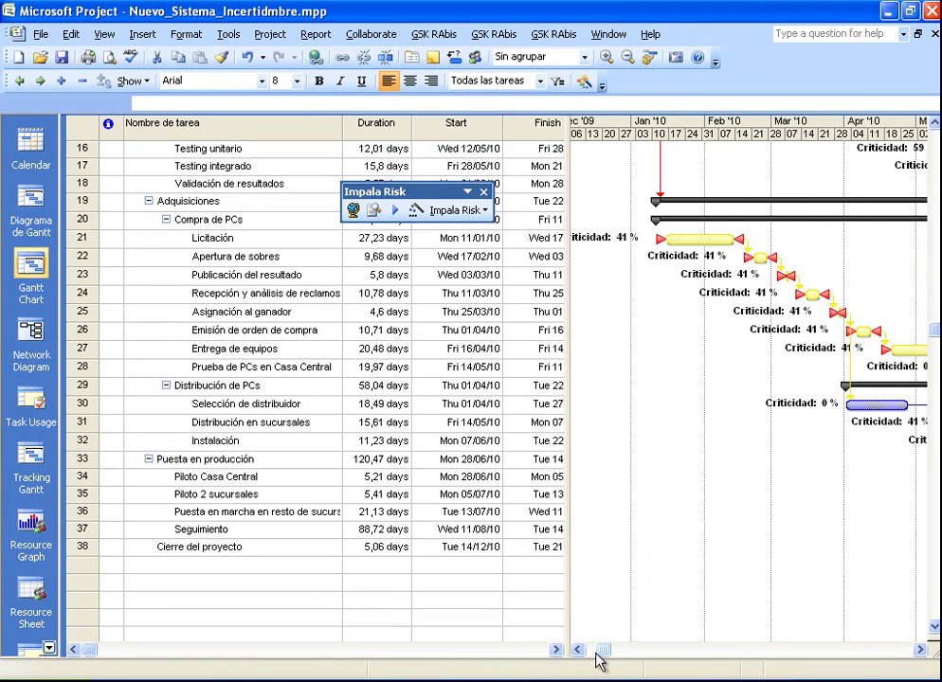
left_click(579, 650)
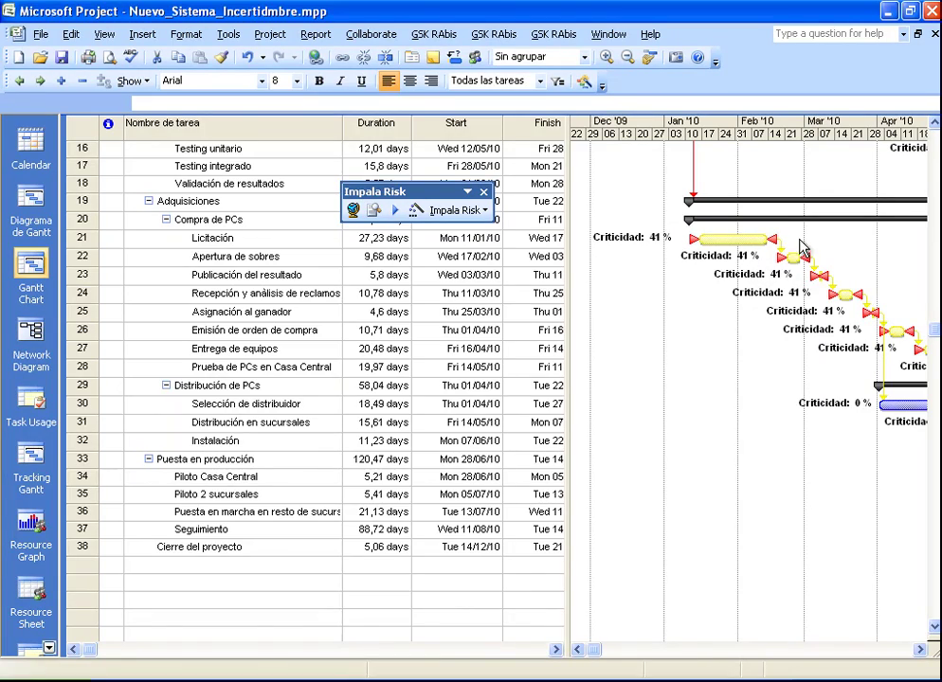
Compare the Criticidad labels of the Diseño, Desarrollo and Compra de PCs tasks along the Gantt chart
scroll(886, 384, "up", 5)
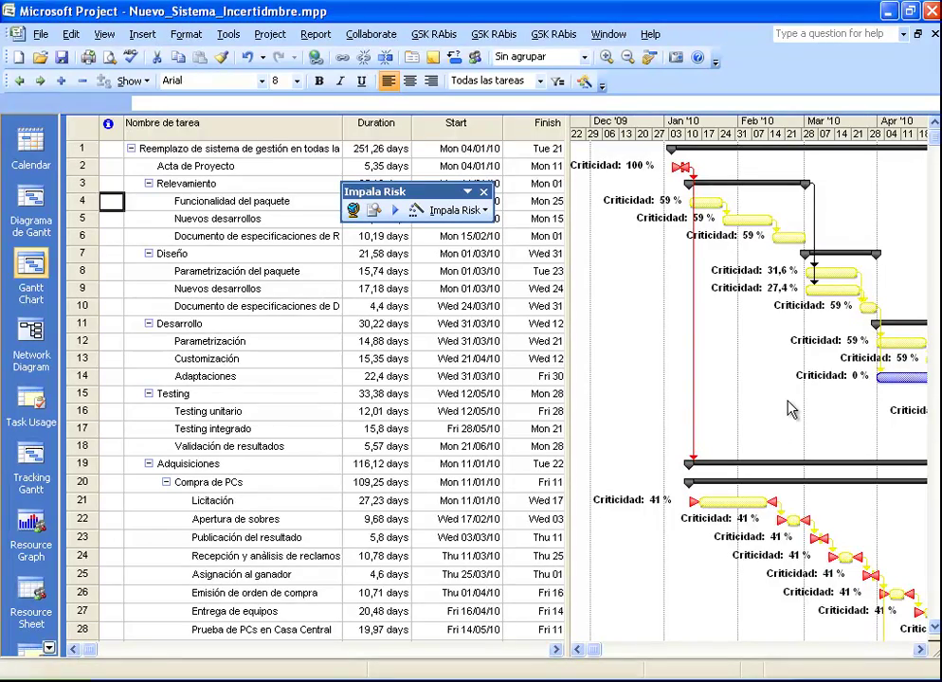
scroll(775, 409, "down", 2)
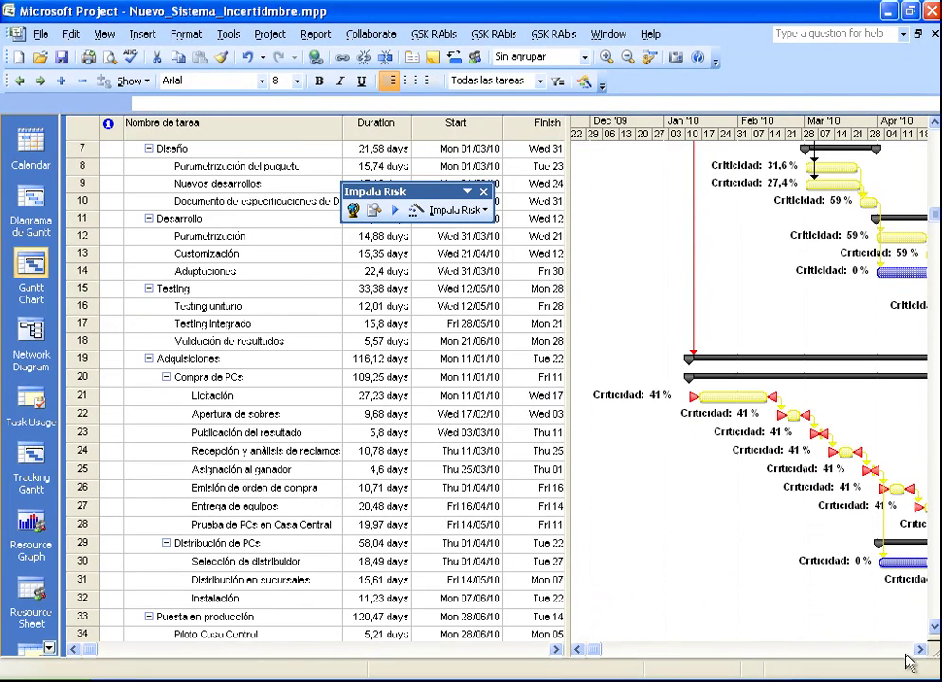
left_click(921, 651)
left_click(921, 651)
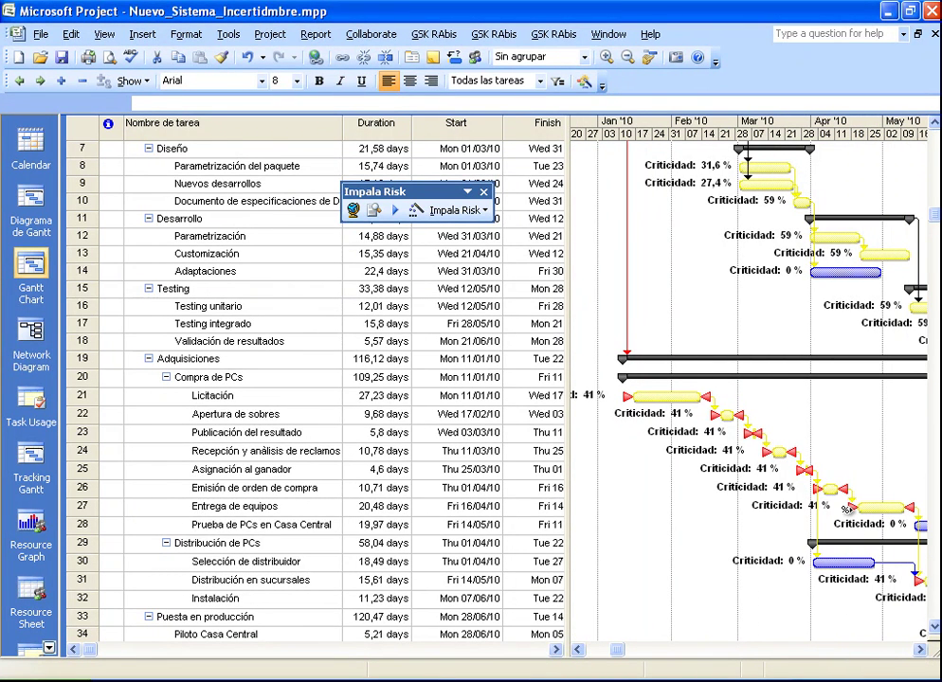
mouse_move(846, 509)
scroll(241, 429, "up", 2)
Try the task list at Outline Level 2, and display it at Outline Level 3 instead
left_click(180, 148)
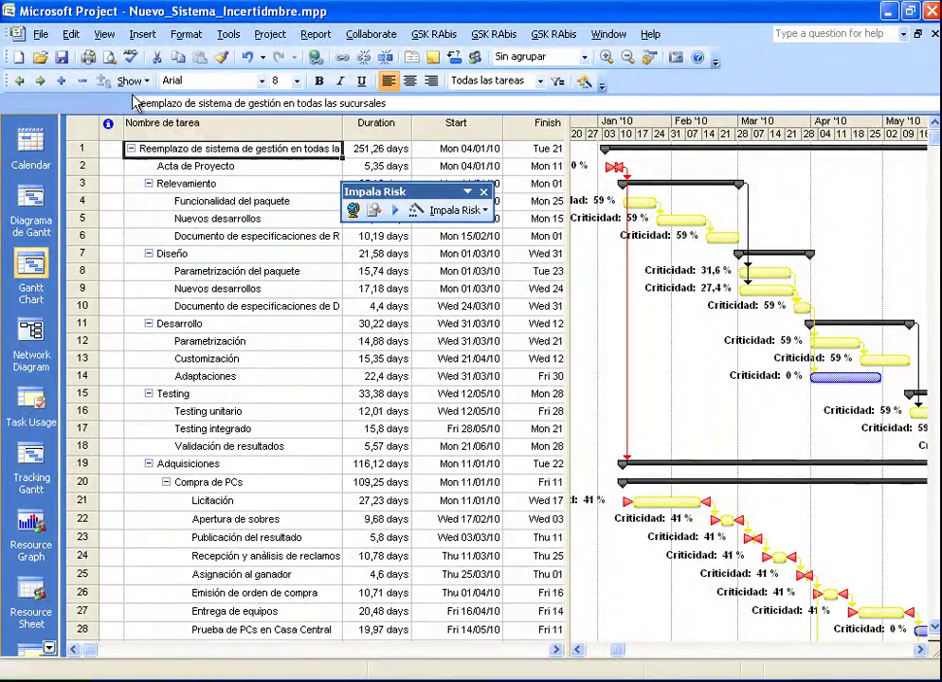
left_click(131, 81)
left_click(173, 145)
left_click(216, 238)
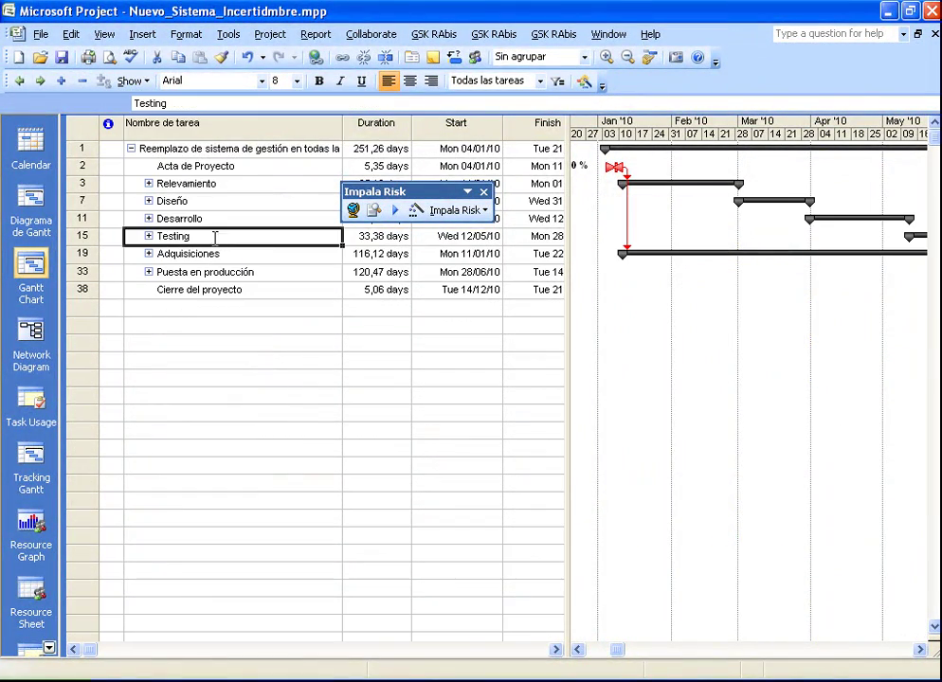
left_click(131, 81)
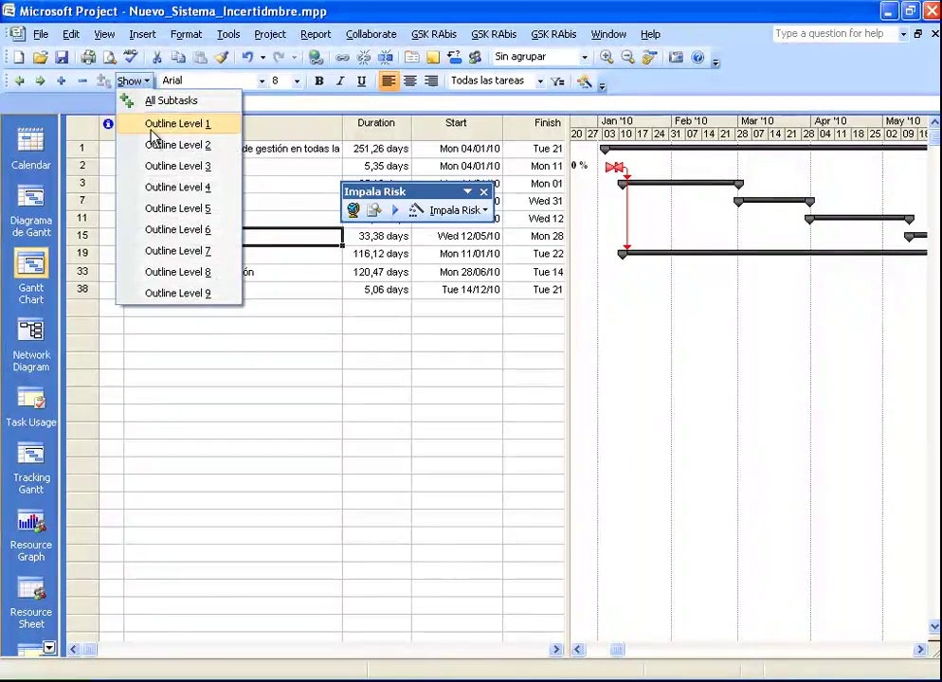
left_click(175, 167)
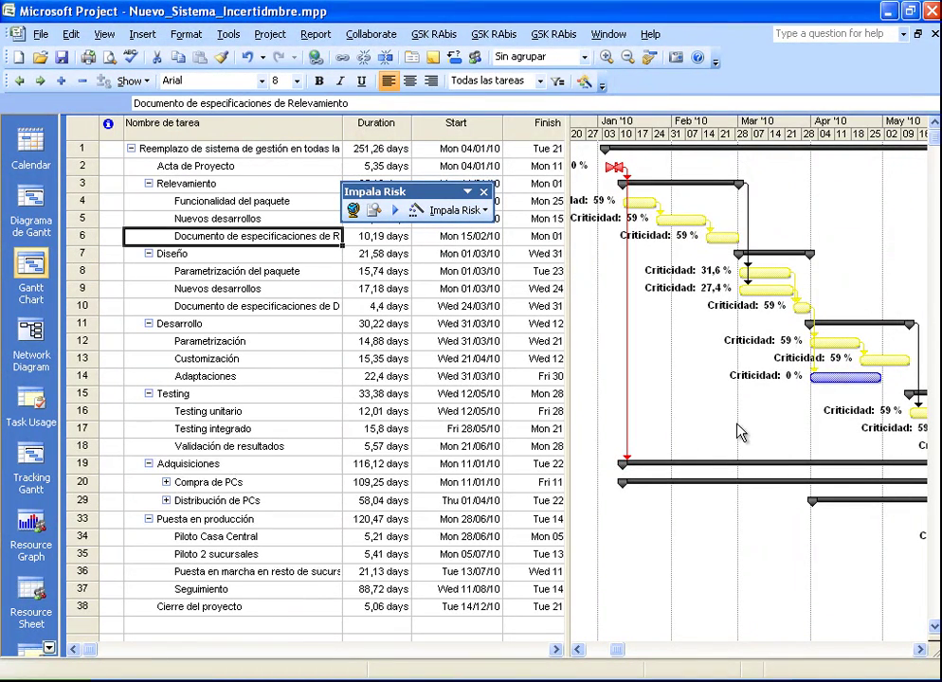
Look at the criticality of the Testing tasks and the first production rollout tasks in the Gantt chart, and dismiss the antivirus notification
left_click(163, 463)
left_click(175, 394)
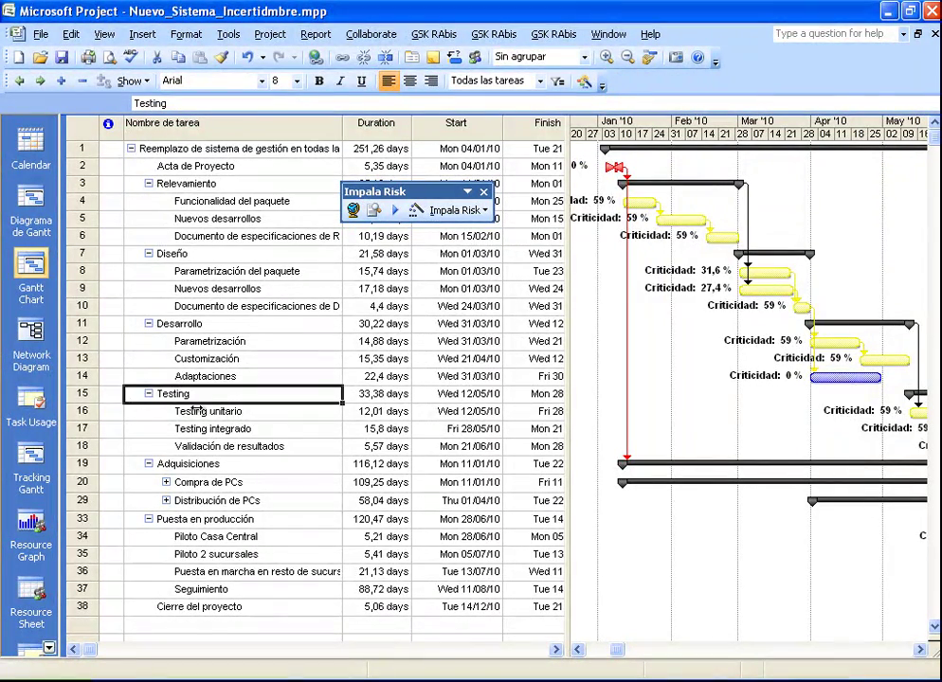
left_click(202, 414)
left_click(919, 650)
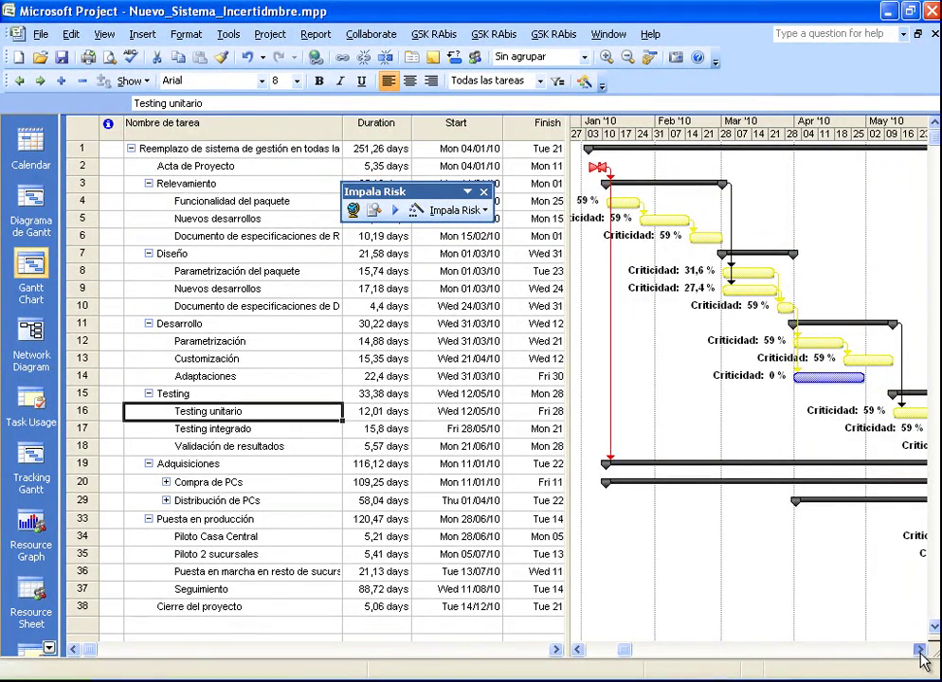
left_click(919, 650)
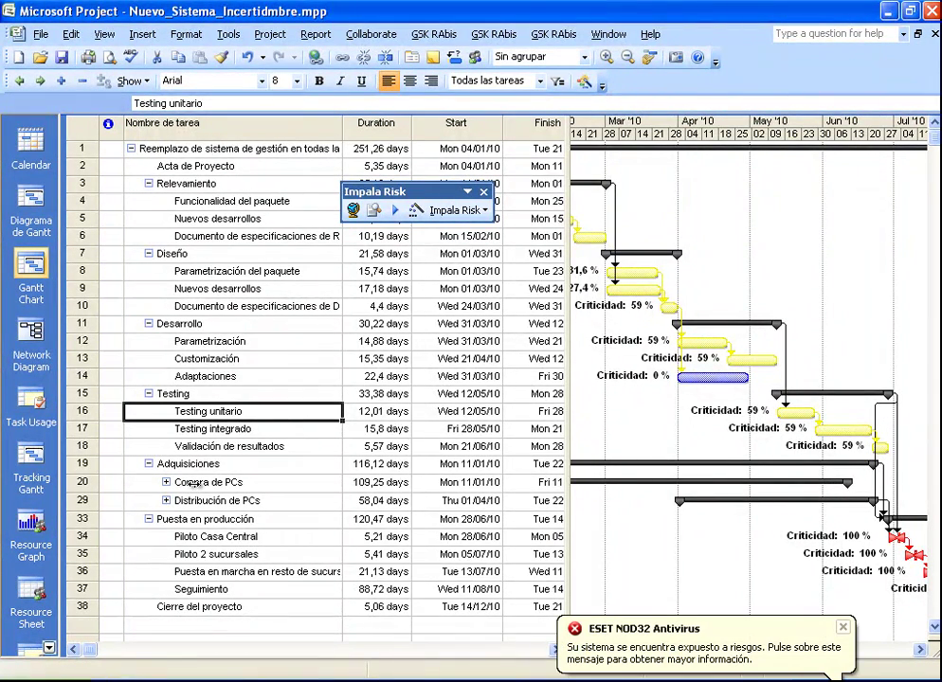
left_click(841, 627)
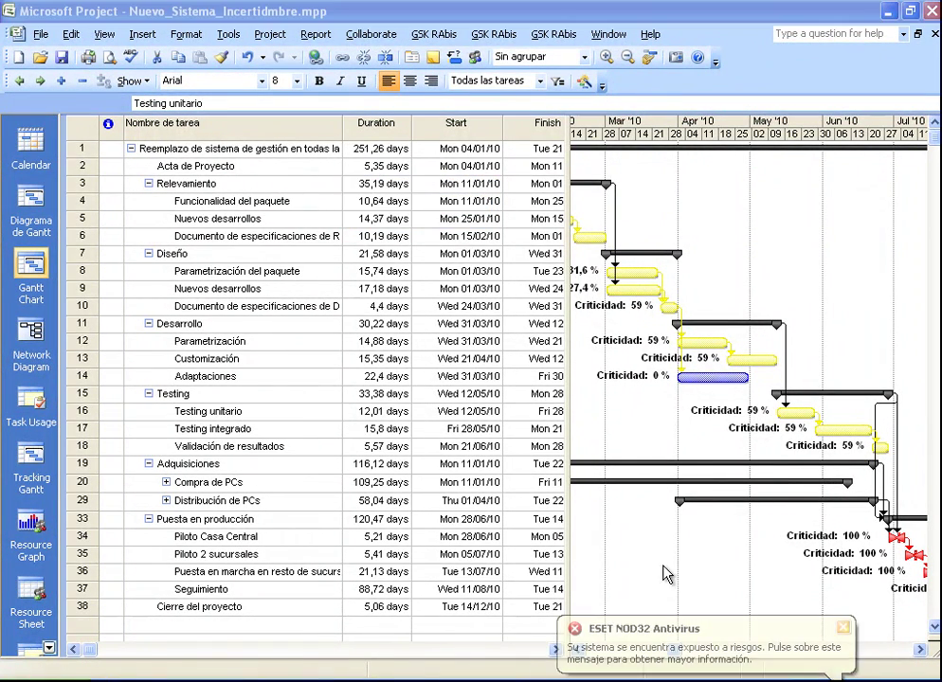
Select the Nuevos desarrollos task under Relevamiento and move the floating Impala Risk toolbar down to uncover the Relevamiento durations
left_click(205, 274)
left_click(245, 219)
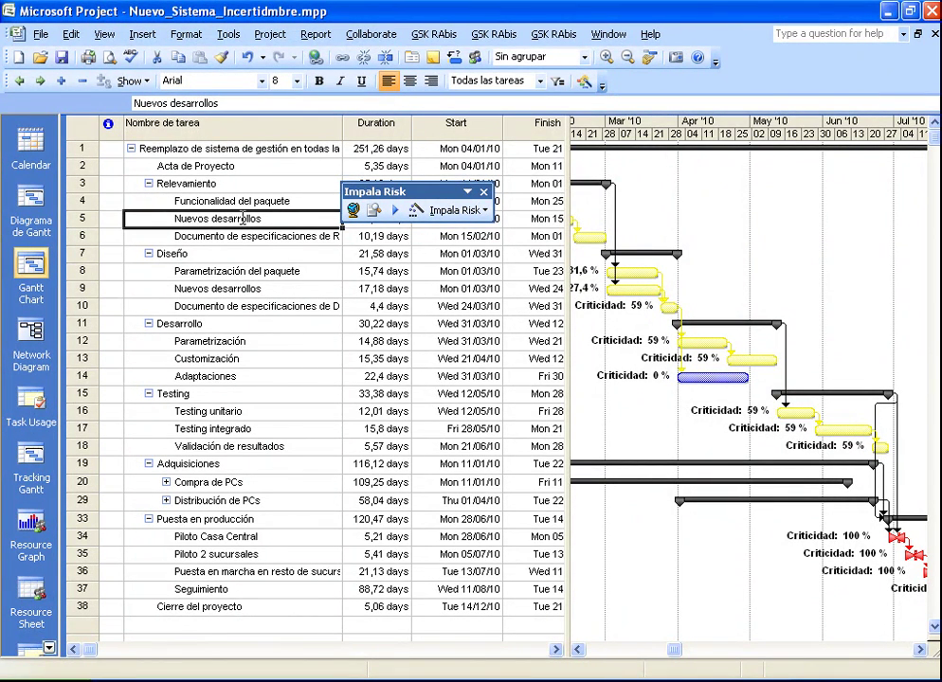
left_click_drag(389, 191, 368, 255)
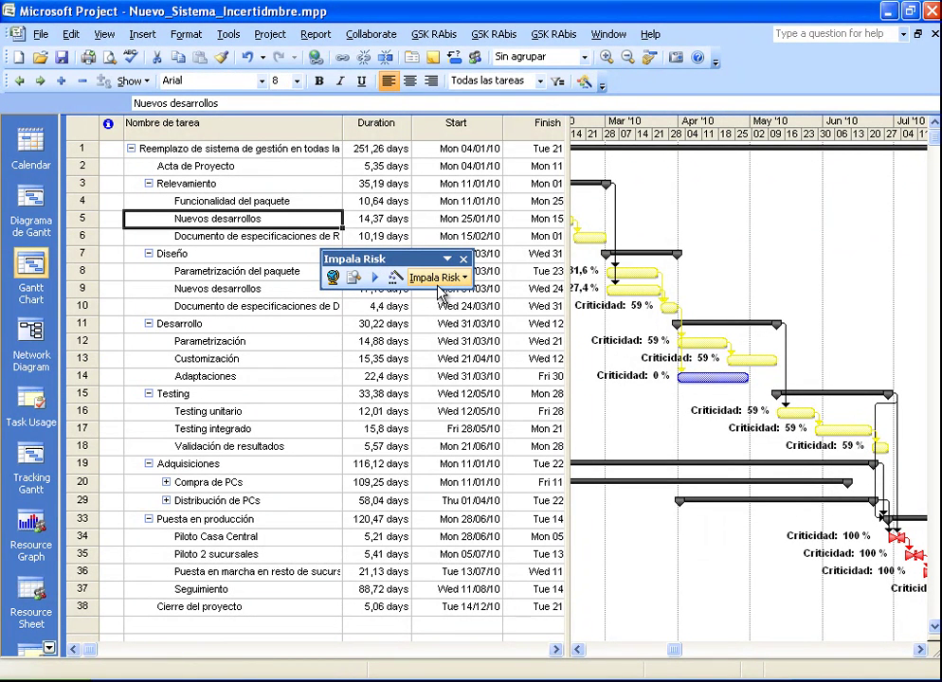
View Impala Risk's advanced options for running macros around the simulation, close them without enabling any, and select the project summary task
left_click(377, 277)
left_click(423, 277)
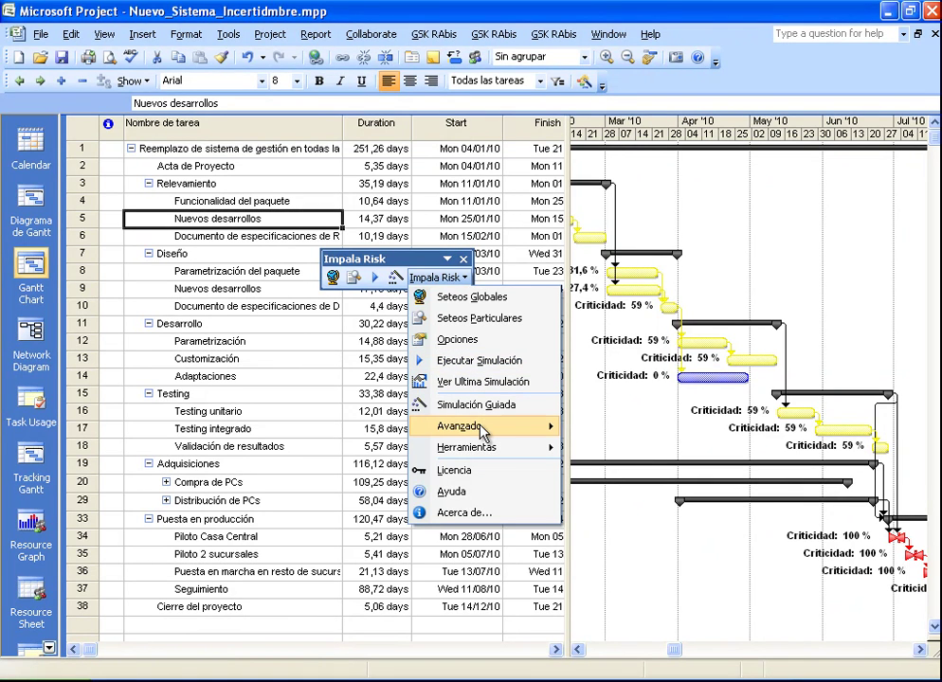
mouse_move(484, 432)
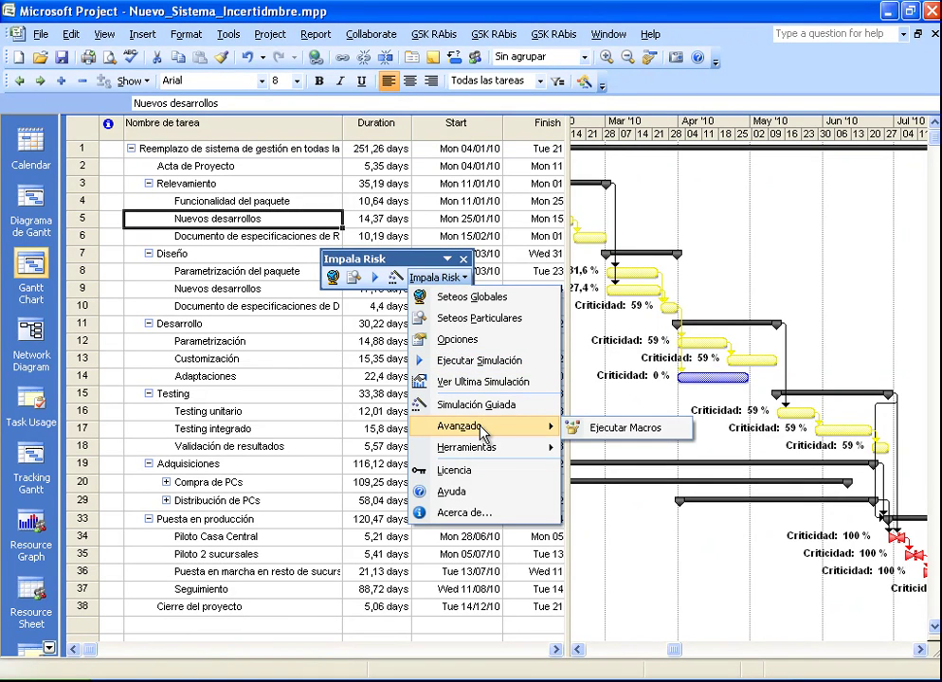
left_click(573, 427)
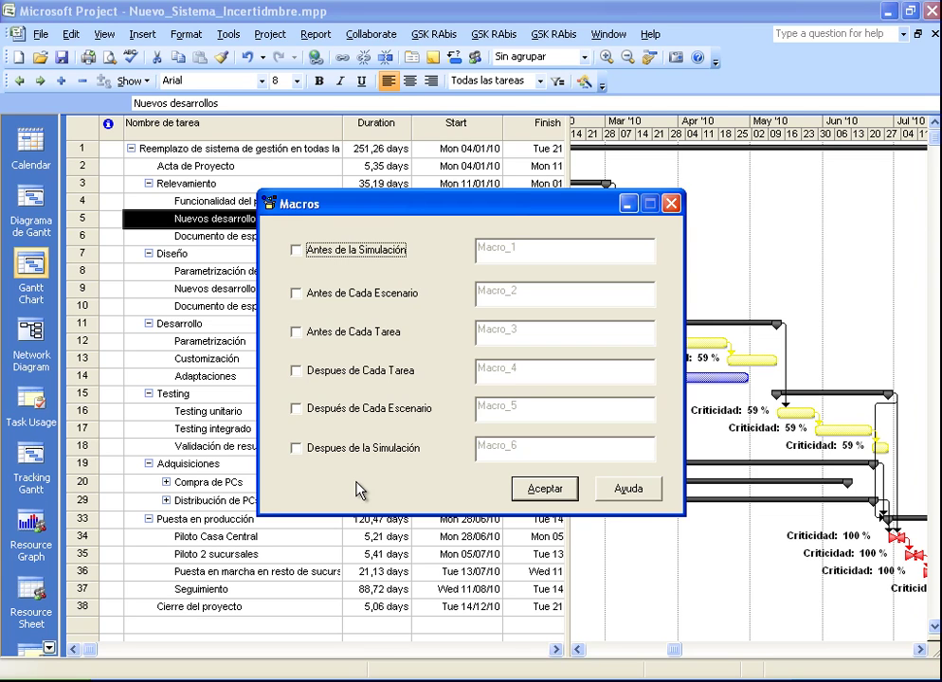
left_click(671, 205)
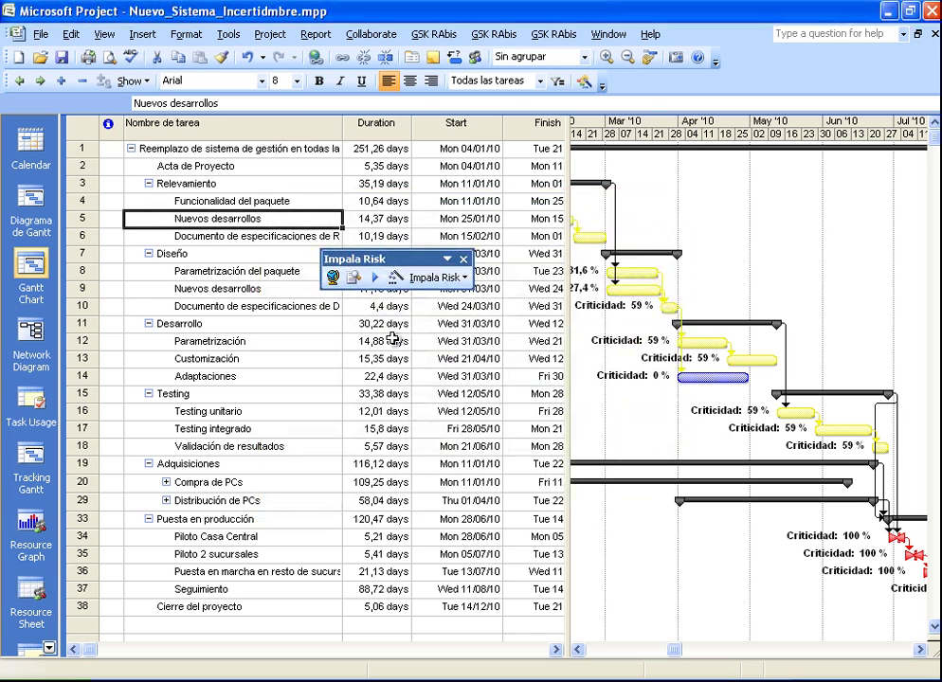
left_click(237, 286)
left_click(266, 152)
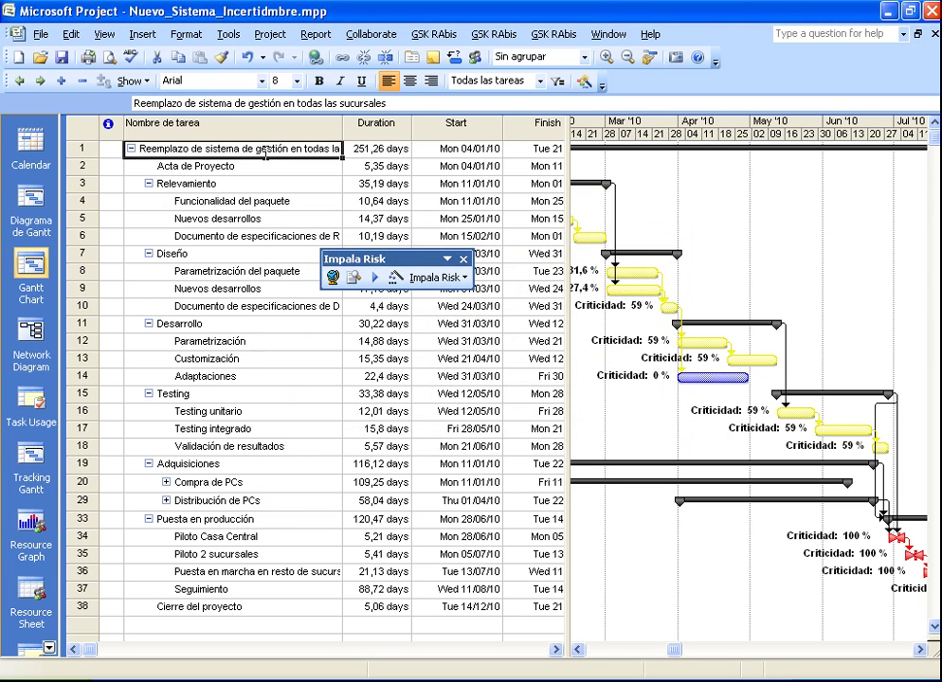